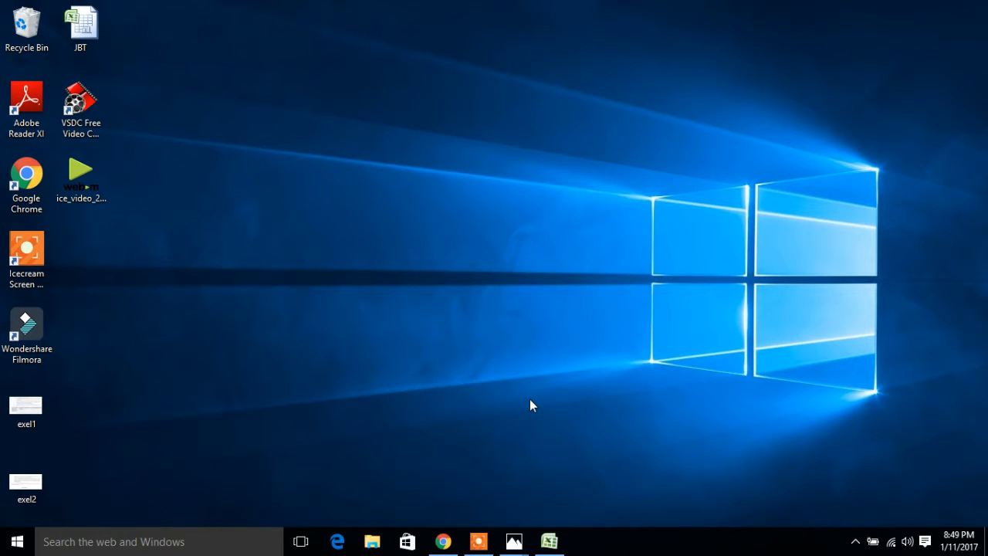
- Bring up the JBT workbook, read the assignment instructions in the exel1 and exel2 images, and return to the workbook
left_click(550, 541)
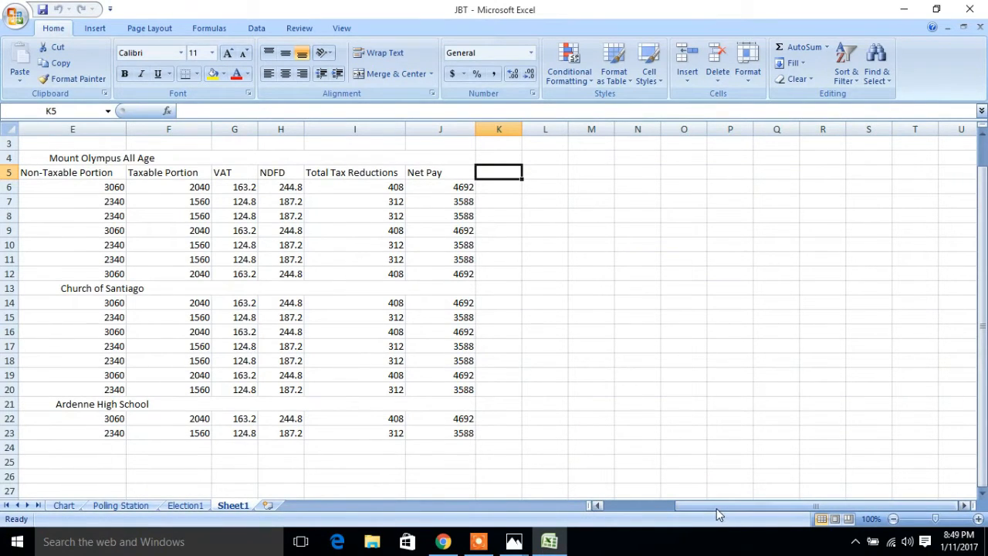
left_click_drag(716, 507, 593, 533)
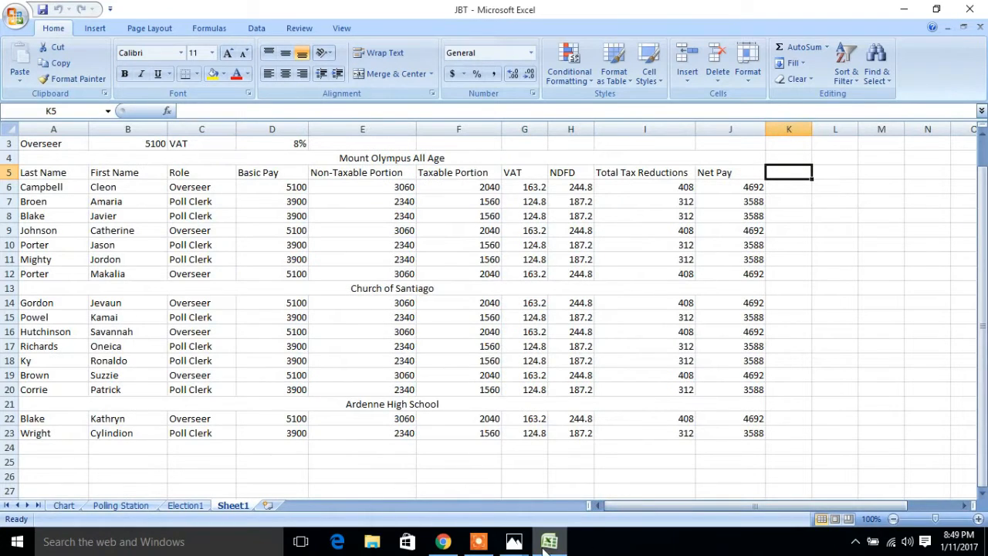
mouse_move(524, 549)
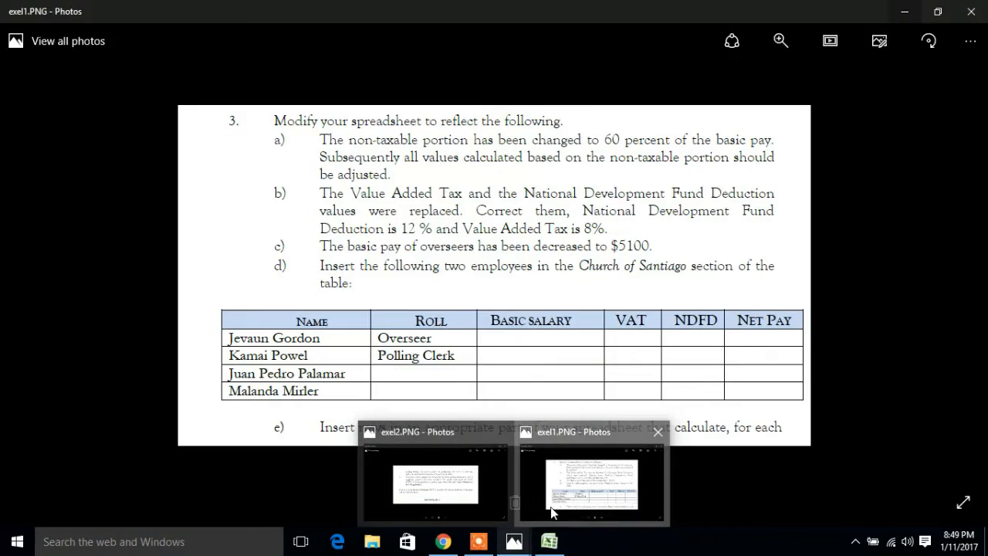
left_click(551, 494)
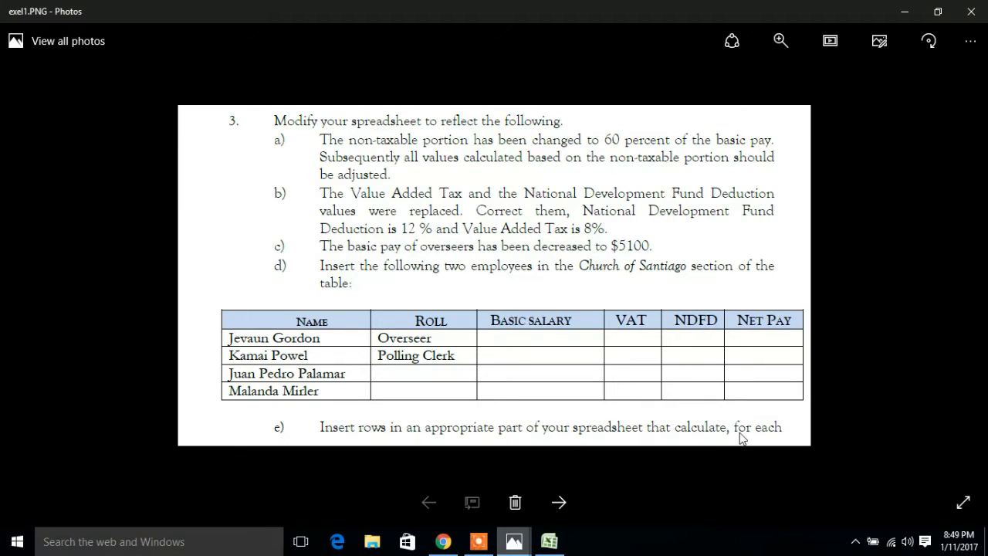
left_click(567, 500)
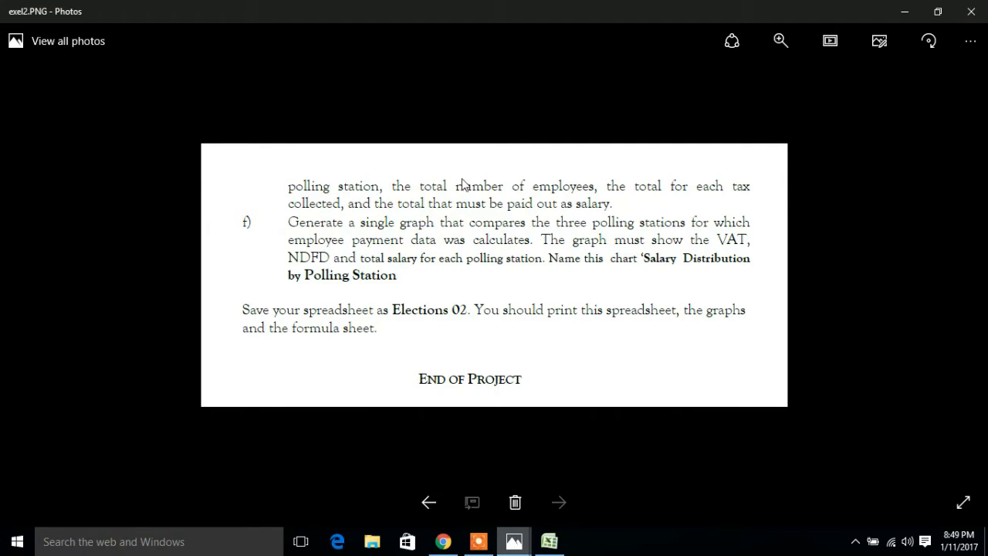
left_click(547, 543)
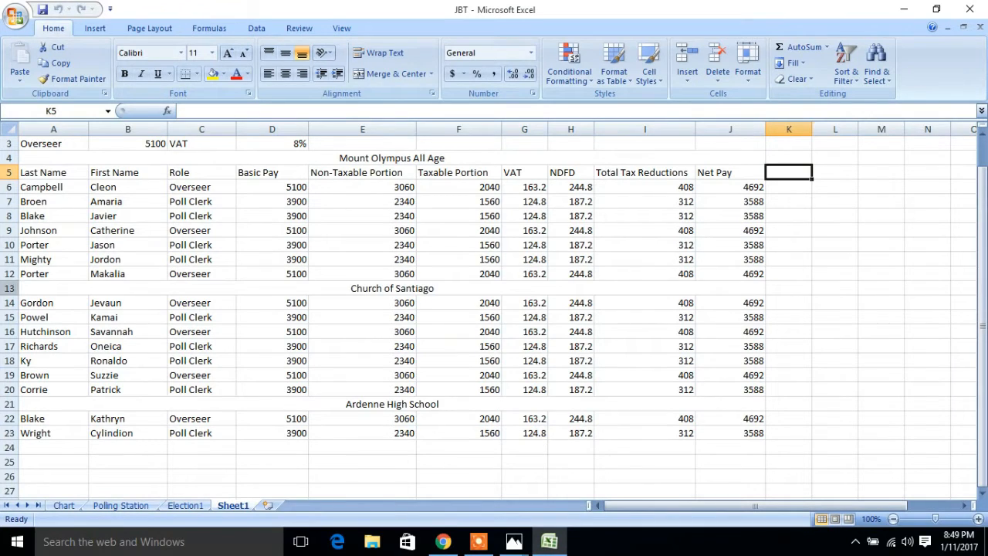
- Insert two blank sheet rows directly above the Church of Santiago heading
left_click(16, 285)
left_click(687, 71)
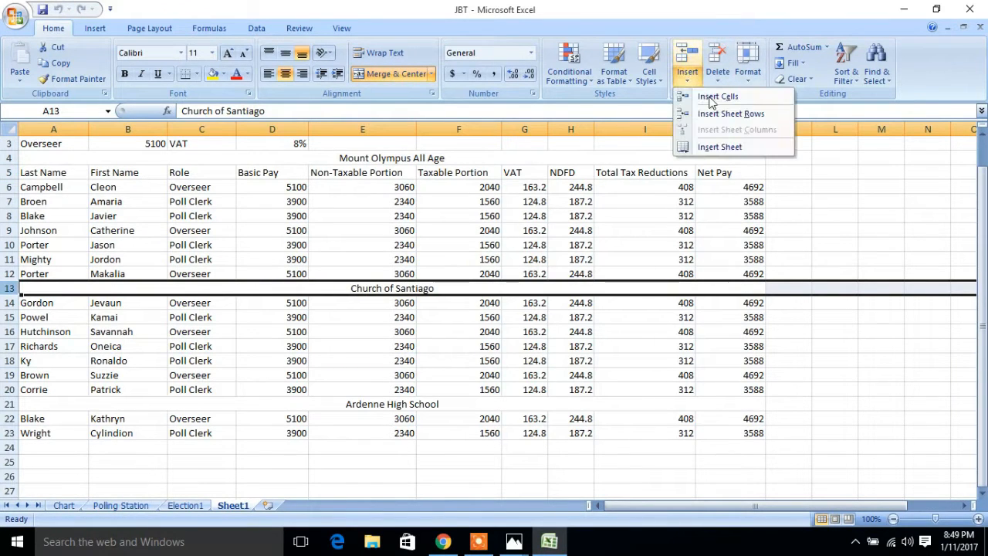
left_click(709, 113)
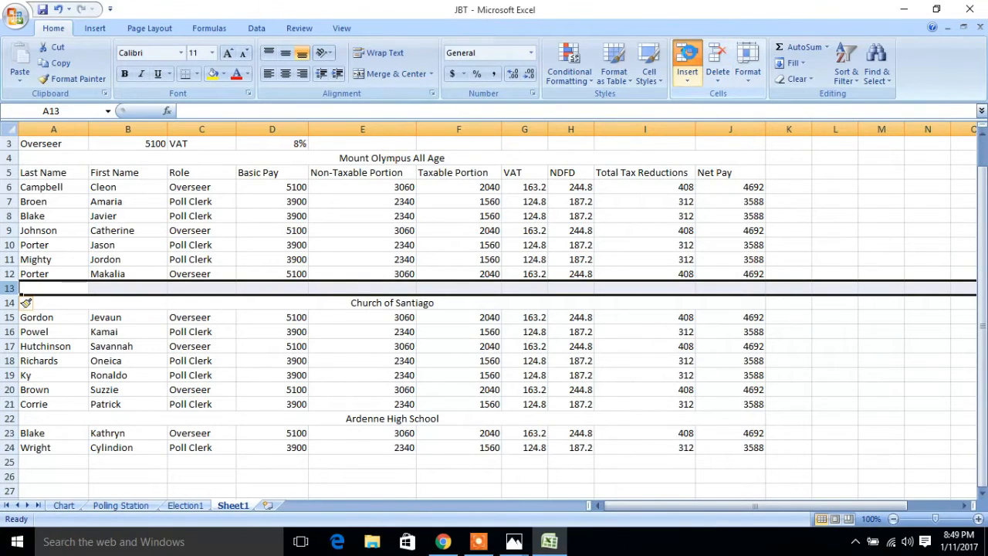
left_click(688, 58)
- Enter the label "Number of Employees" in cell A14 and widen column A to fit it
left_click(34, 300)
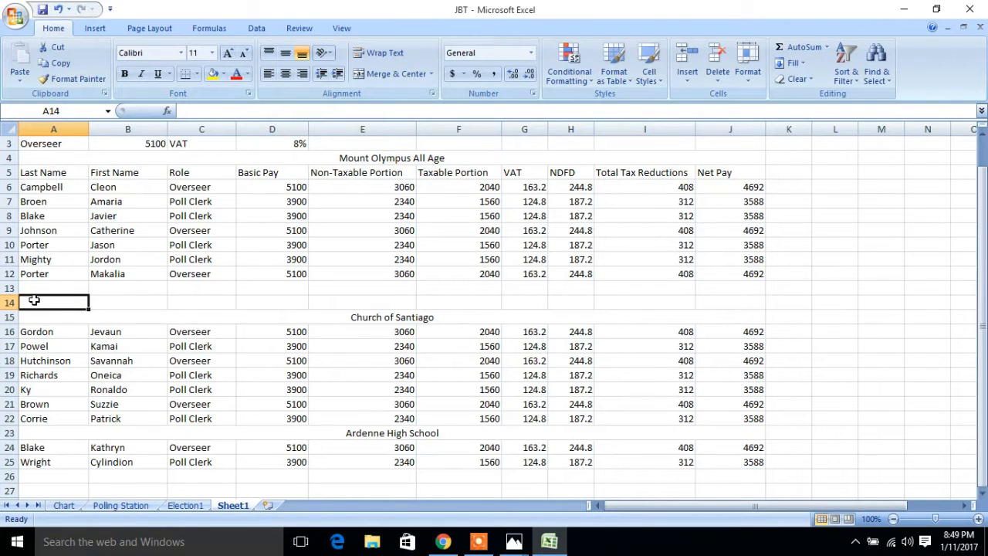
type("T")
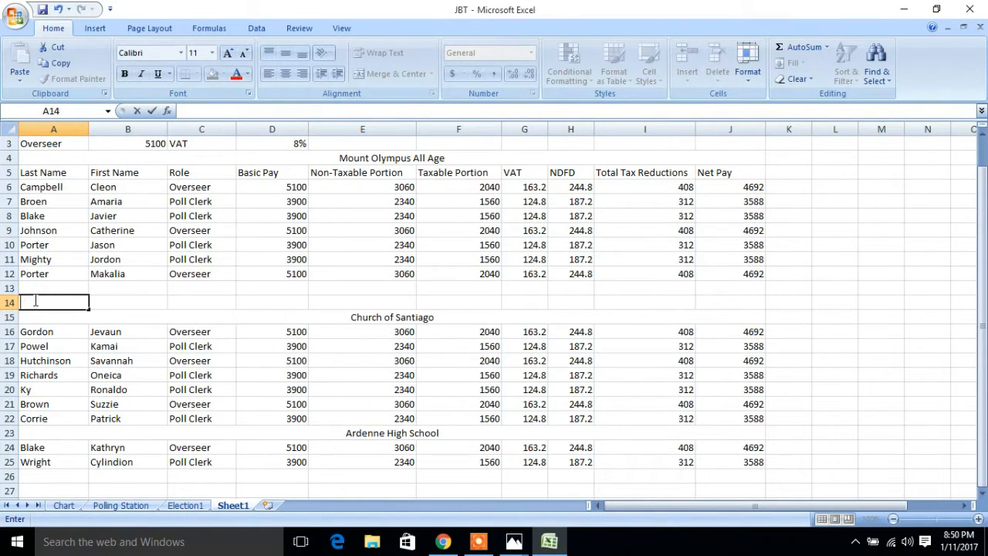
type("Number of")
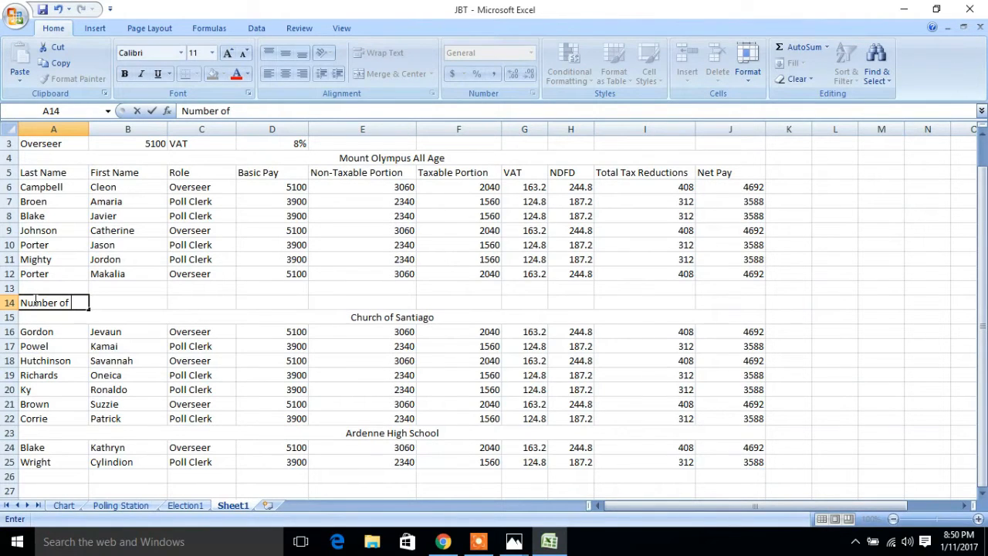
type(" Employees")
left_click(201, 327)
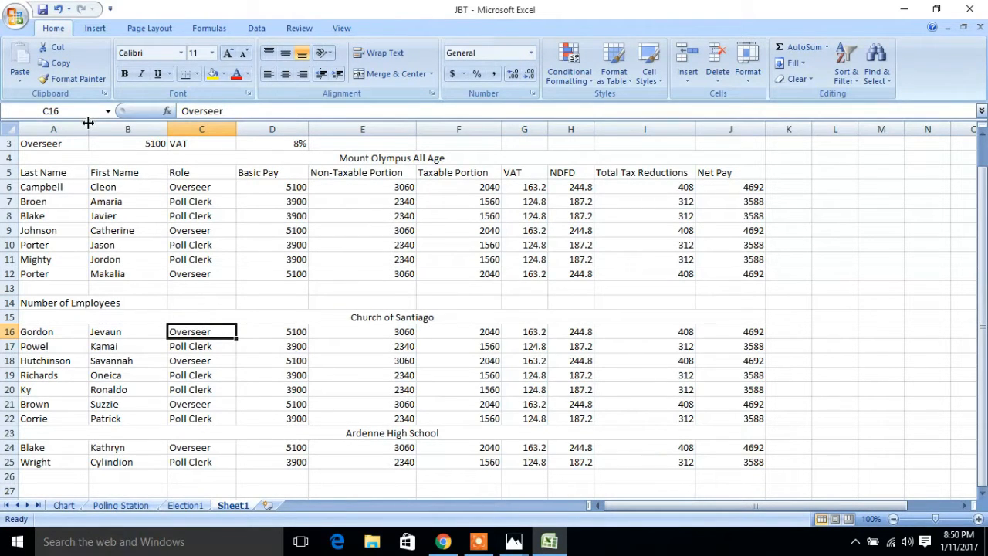
left_click_drag(88, 123, 125, 123)
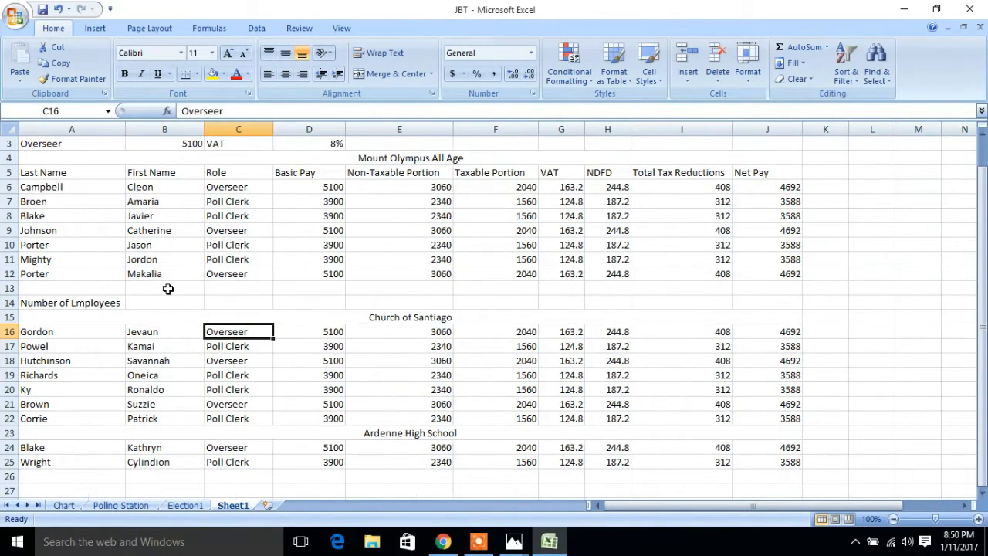
- Count the Mount Olympus employees in cell B14 with the formula =CountA(B6:B12)
left_click(138, 301)
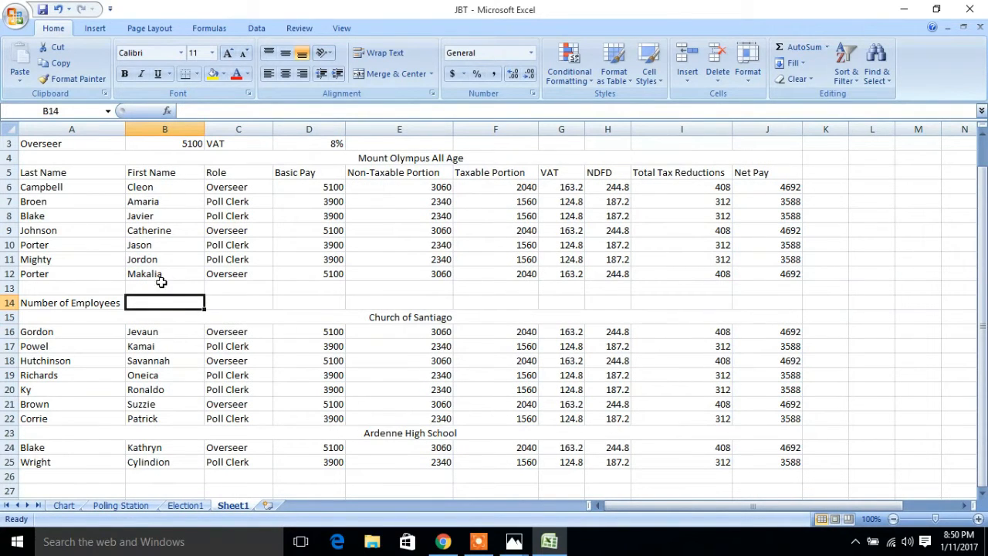
type("=")
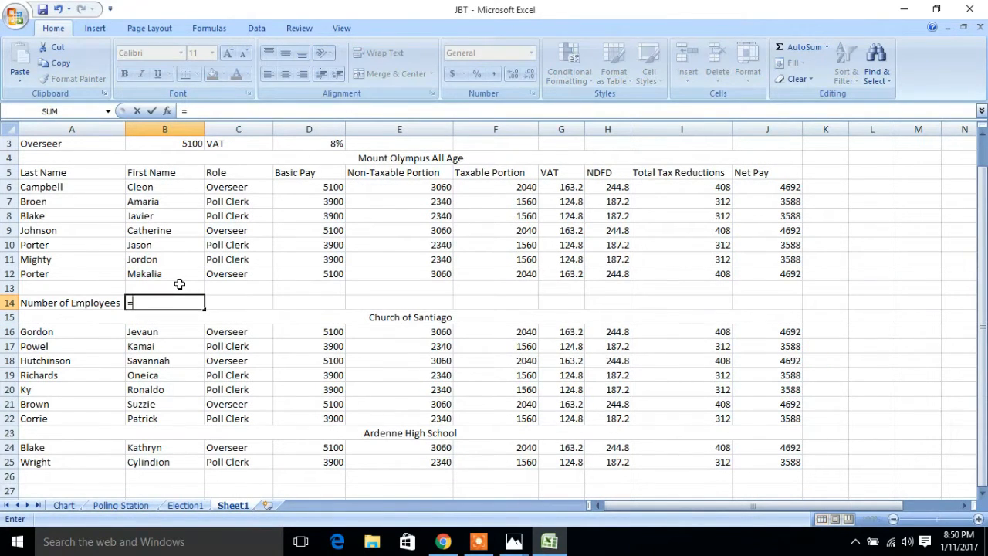
type("C")
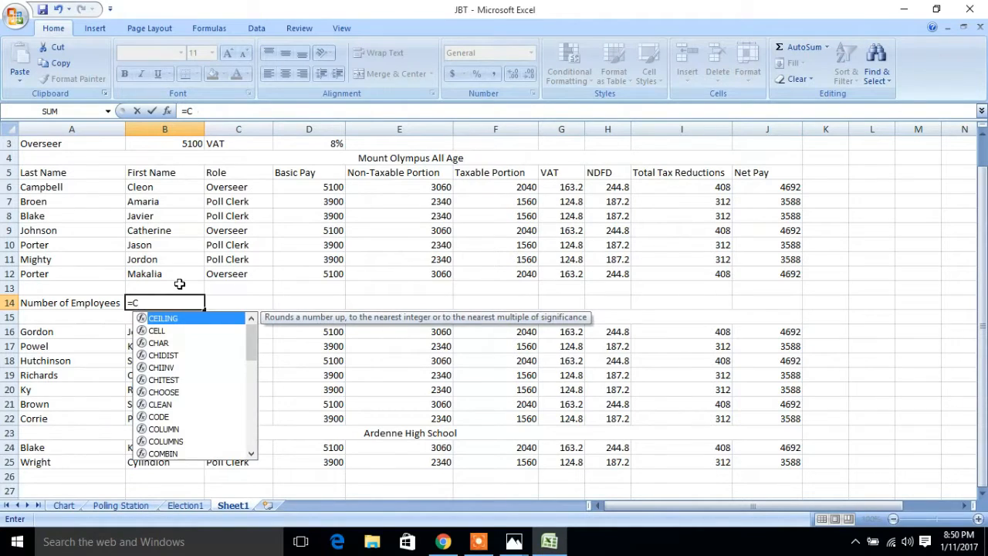
type("ount")
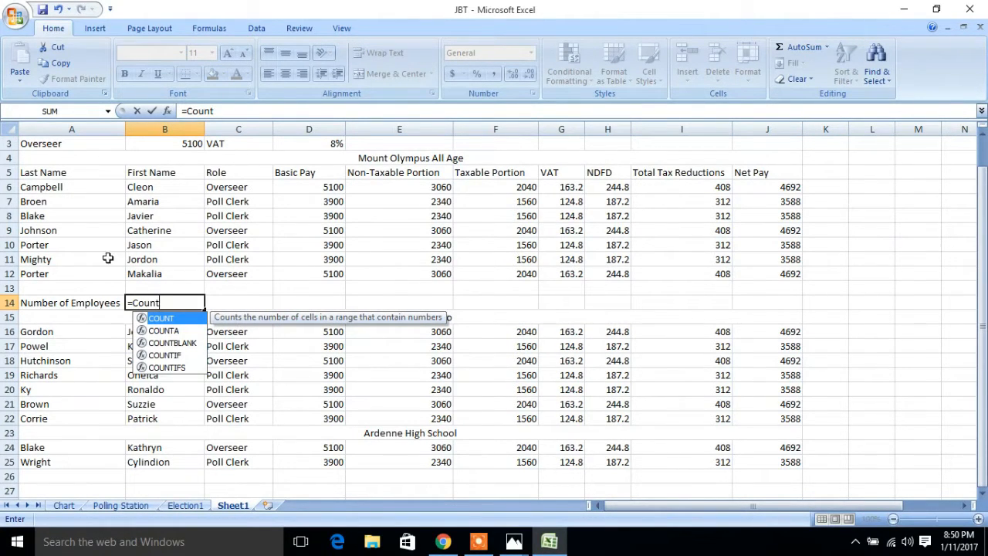
type("A")
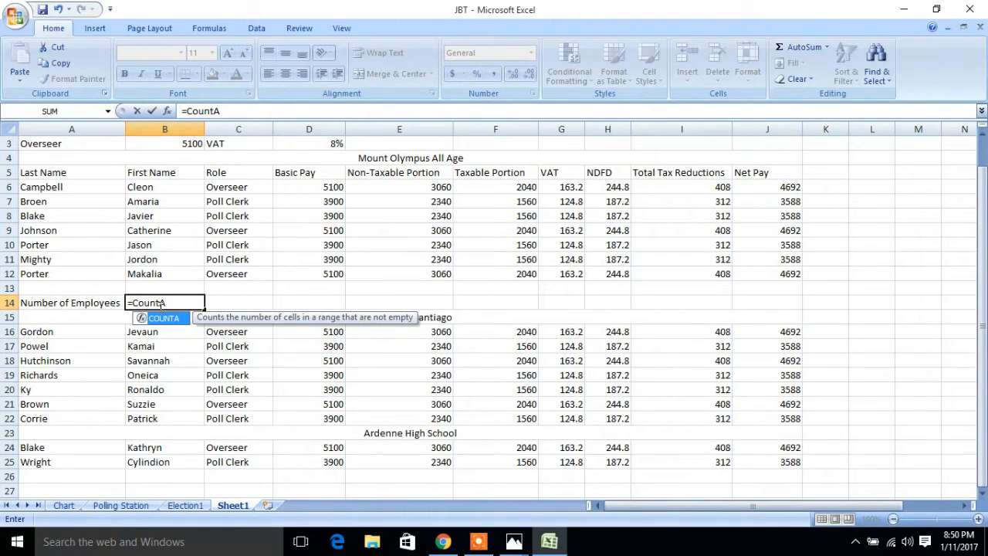
type("(")
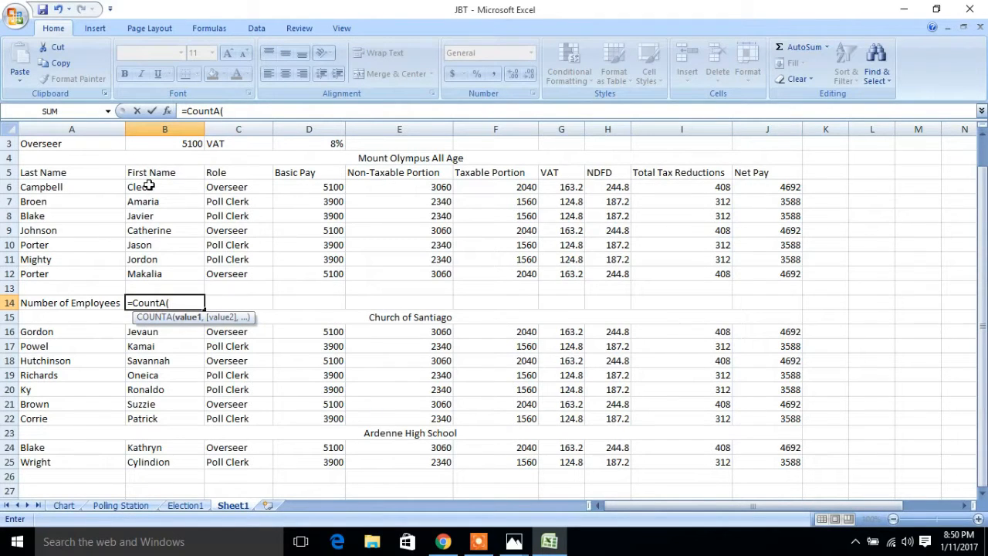
left_click_drag(140, 187, 137, 275)
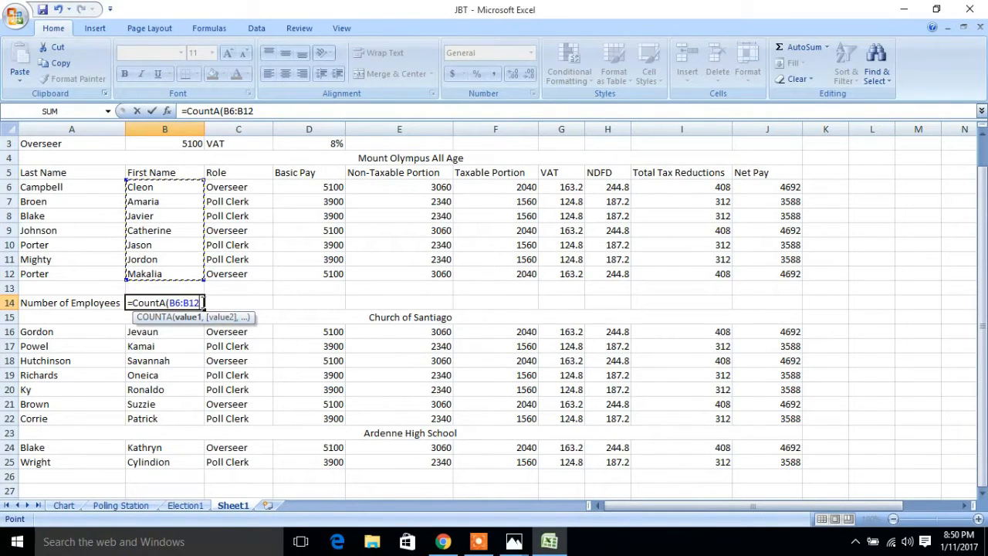
type(")")
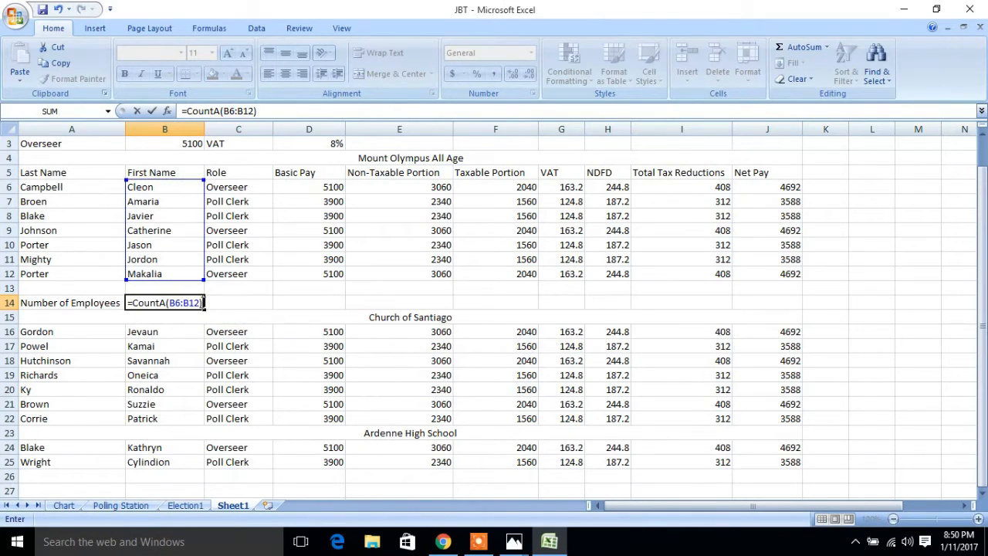
key("Return")
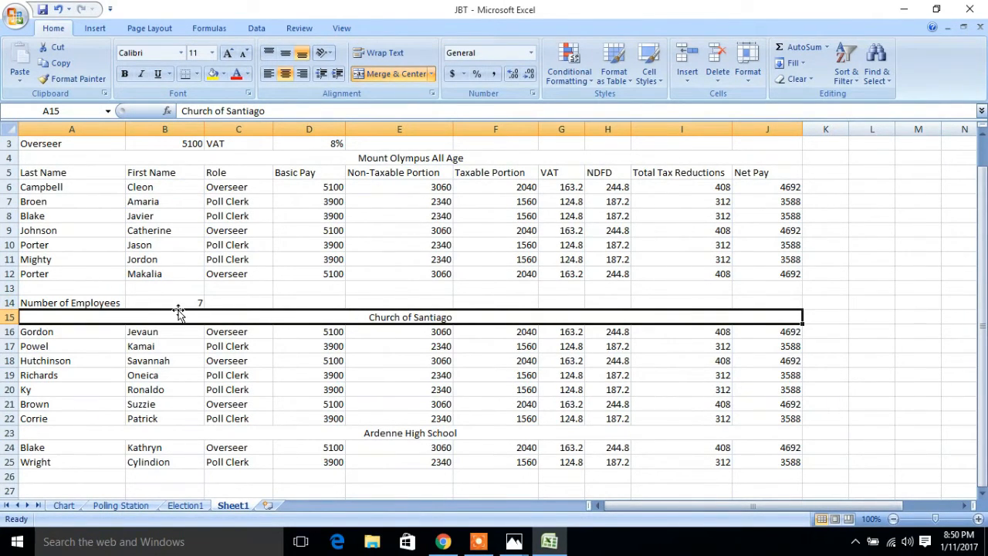
- Switch to the exel2 image in Photos, reread the totals required for each polling station, and return to the workbook
left_click(287, 289)
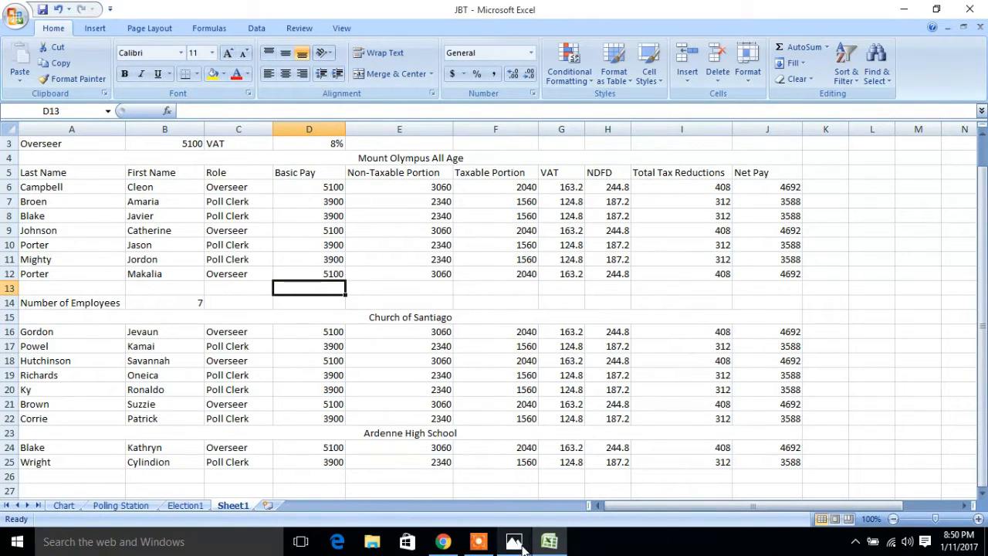
mouse_move(522, 547)
left_click(544, 492)
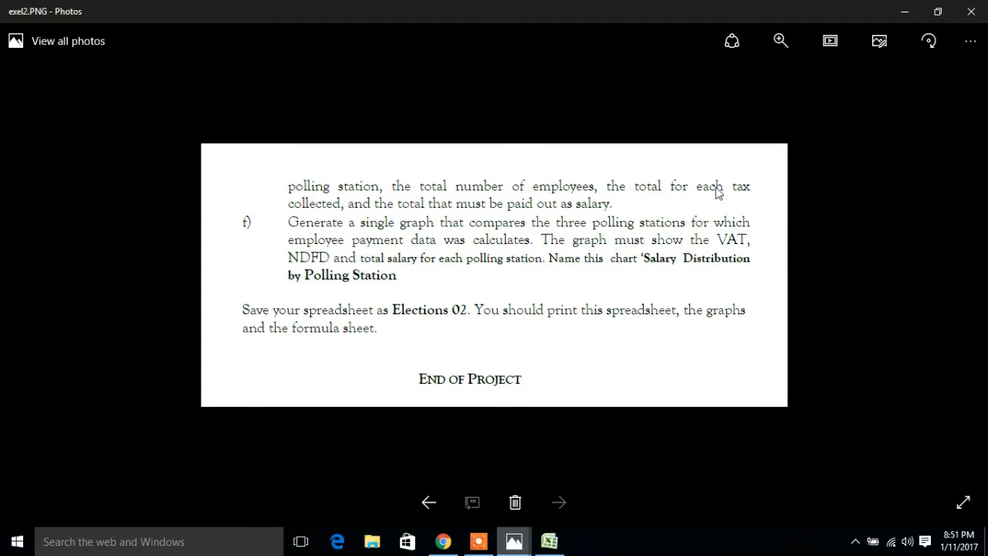
left_click(907, 9)
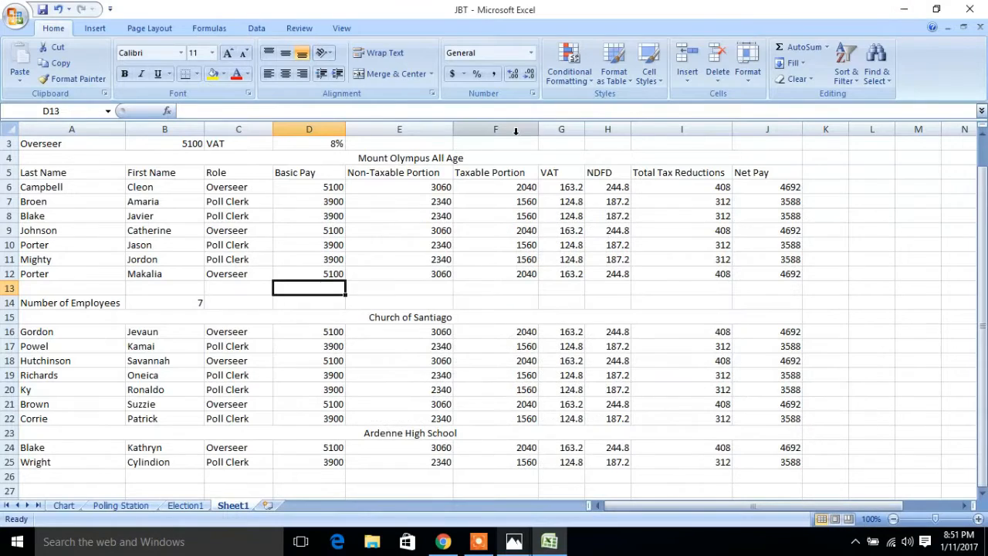
- Enter the label "Total Tax Collected" in cell C14 and widen column C to fit it
left_click(252, 300)
type("Total T")
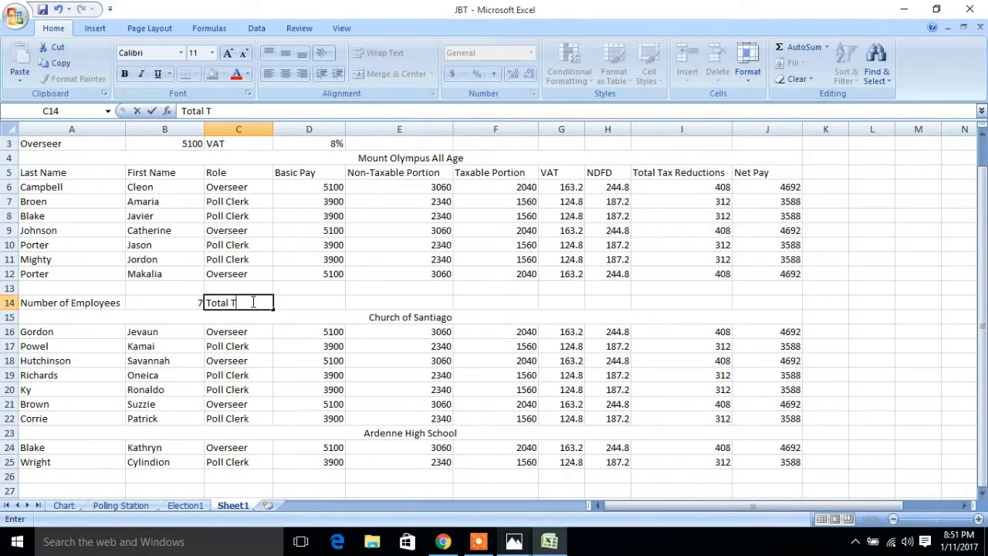
type("ax Collected")
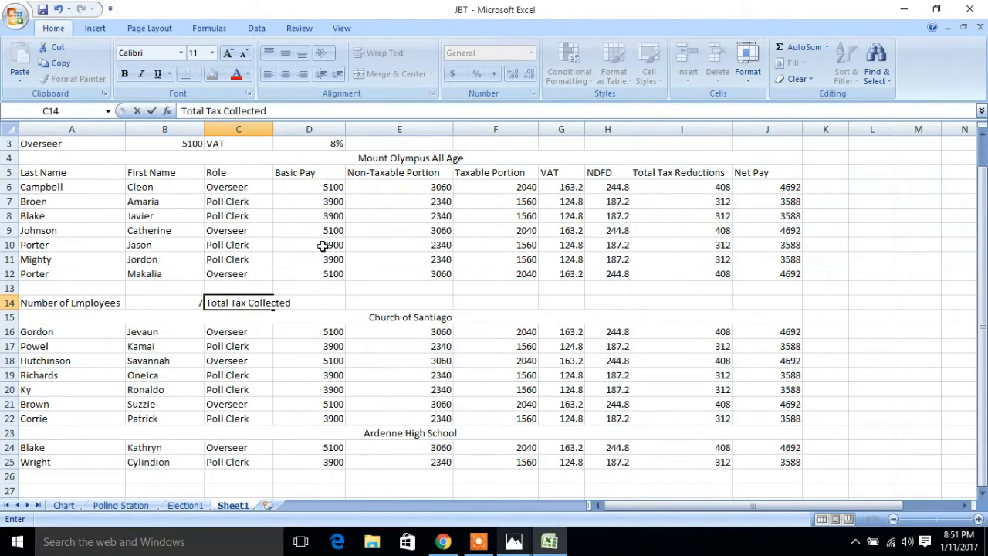
left_click(316, 274)
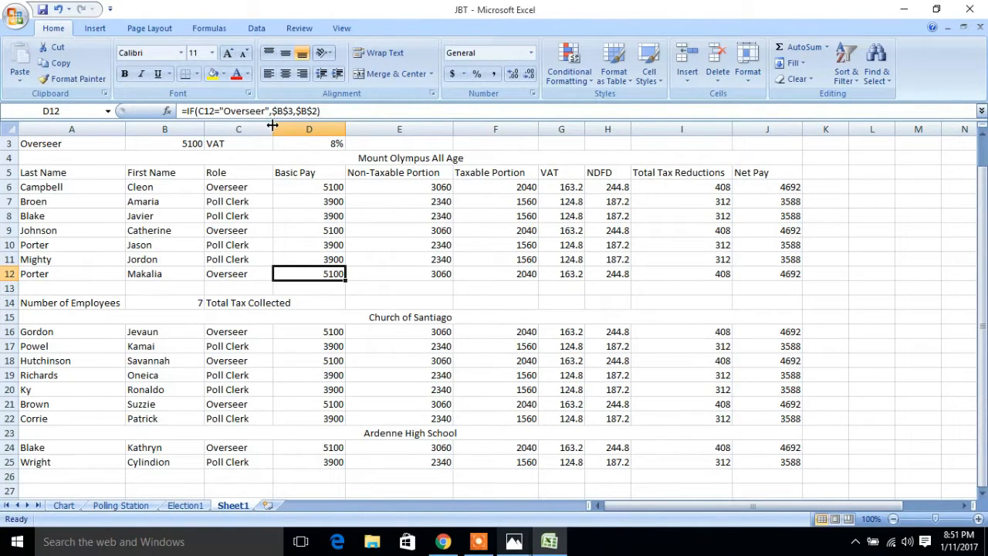
left_click_drag(272, 125, 295, 130)
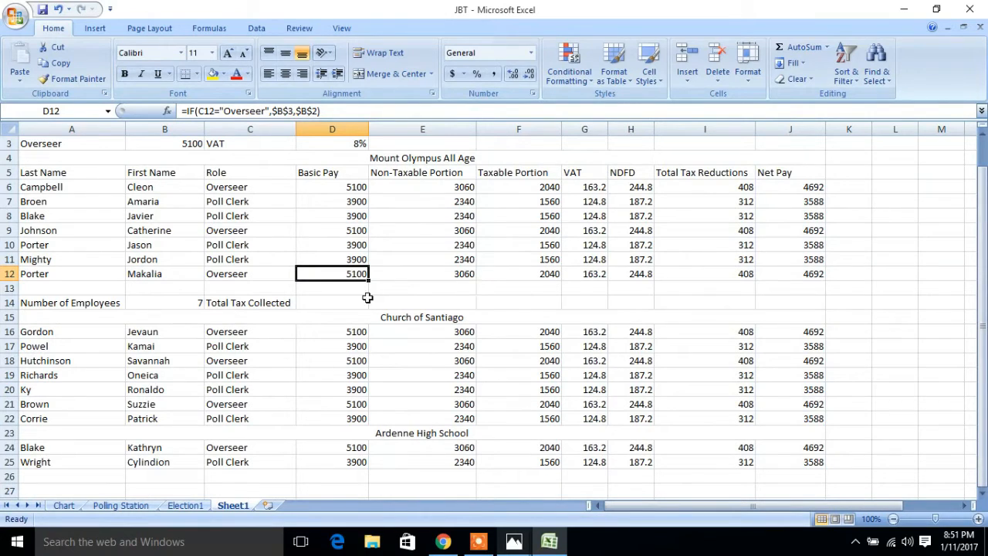
- Total the Mount Olympus tax reductions in cell D14 with the formula =Sum(I6:I12)
left_click(316, 305)
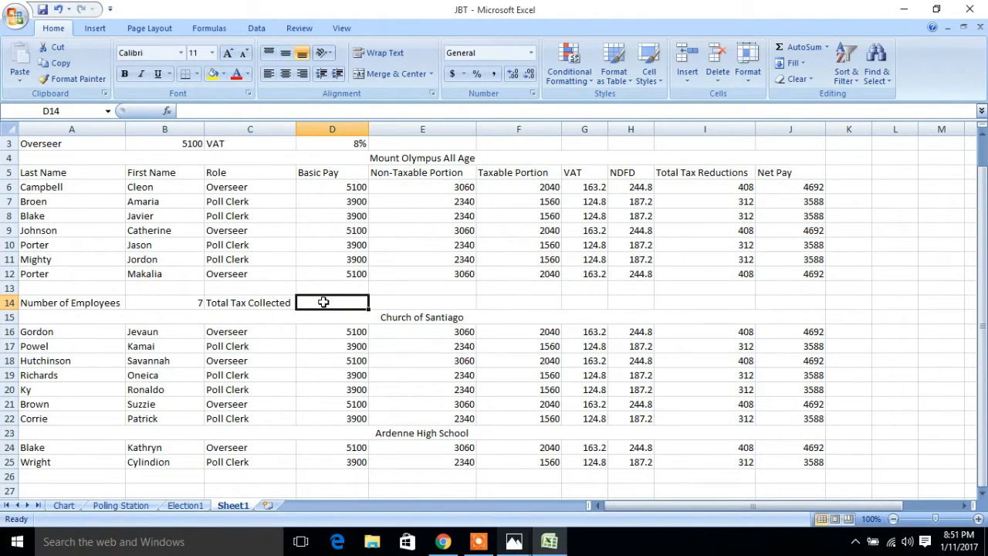
type("=S")
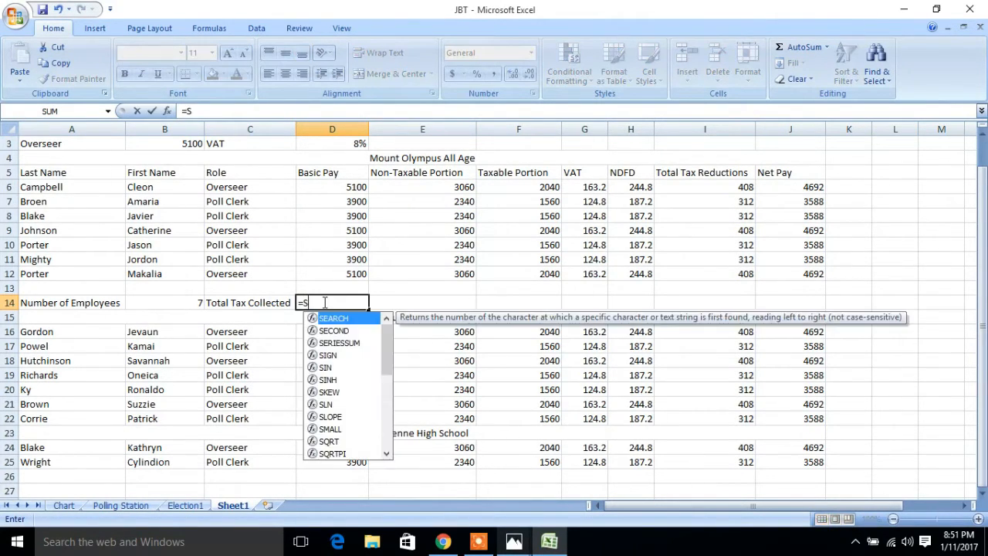
type("um(")
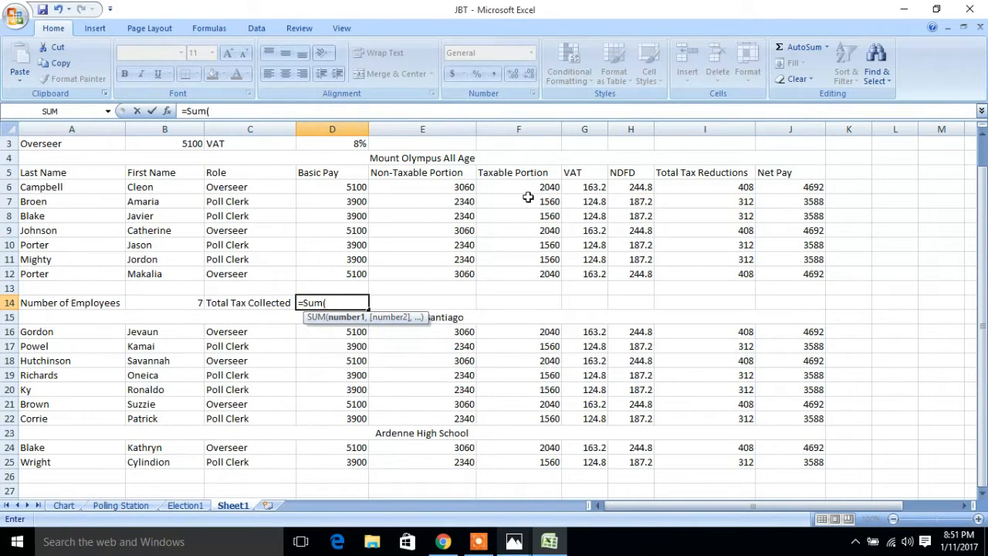
left_click_drag(712, 188, 694, 268)
type(")")
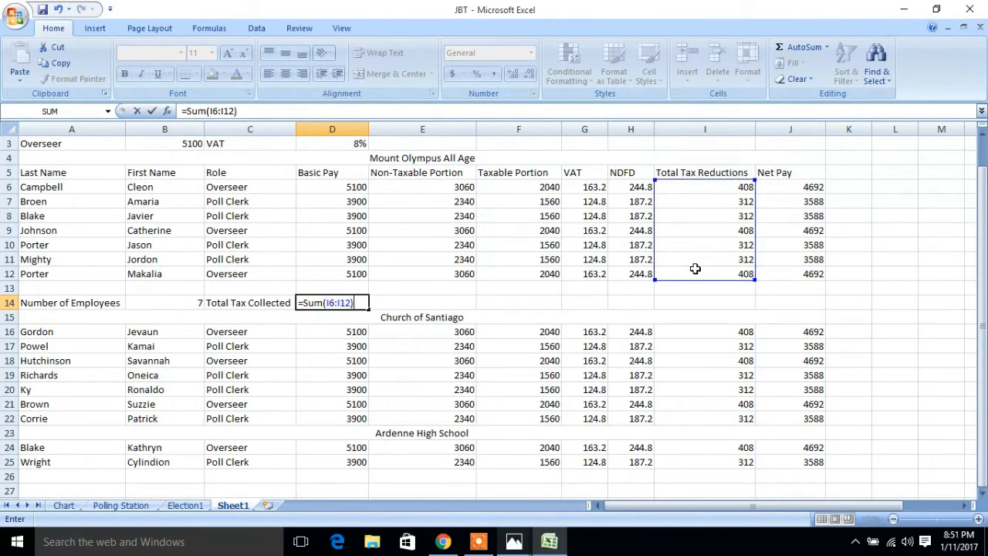
key("Return")
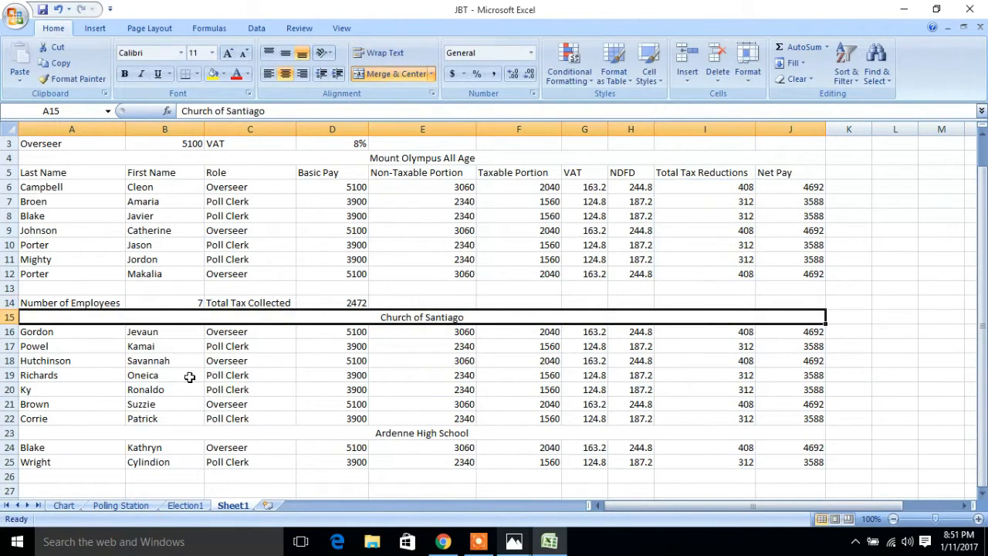
left_click(400, 365)
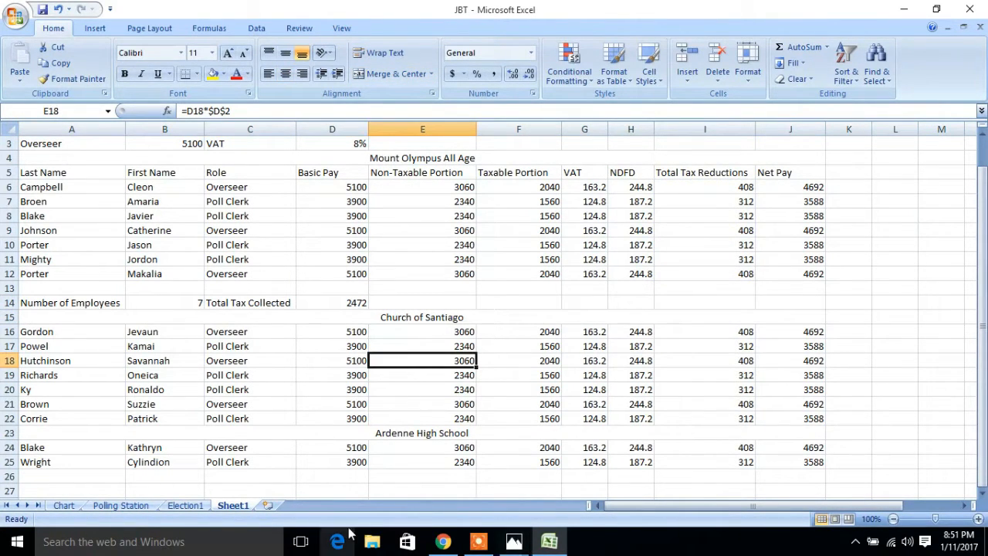
- Switch to the exel2 image in Photos, check the requirement for the total paid out as salary, and return to the workbook
mouse_move(549, 538)
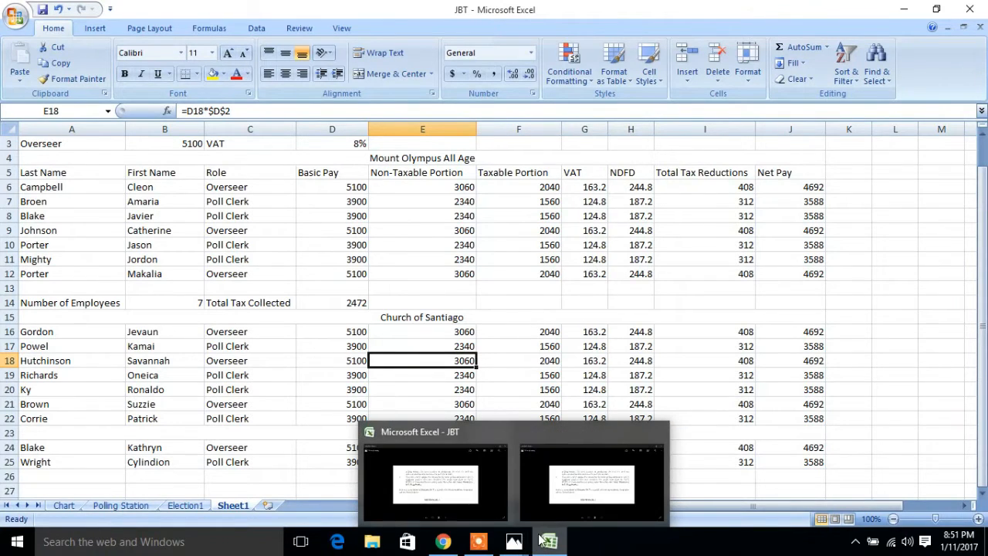
mouse_move(513, 540)
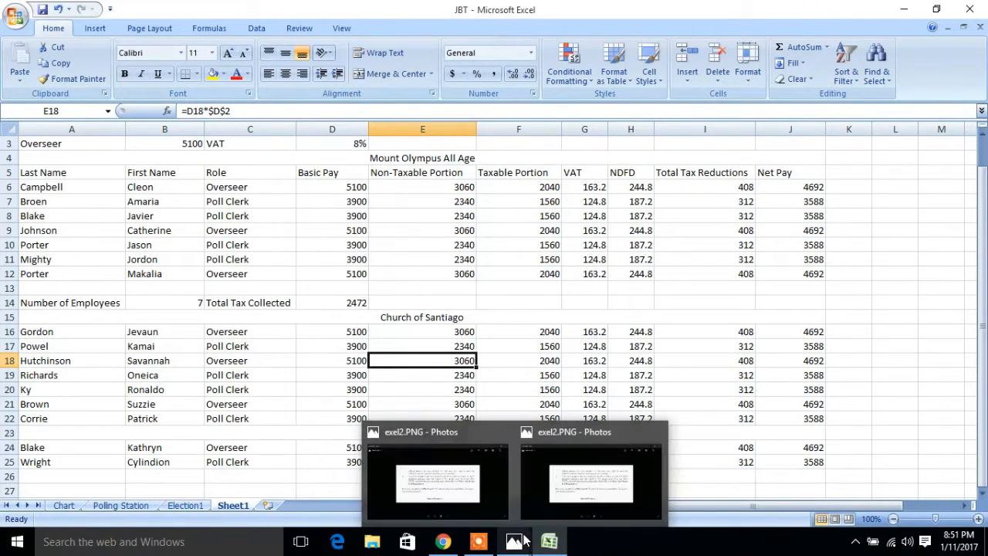
left_click(585, 502)
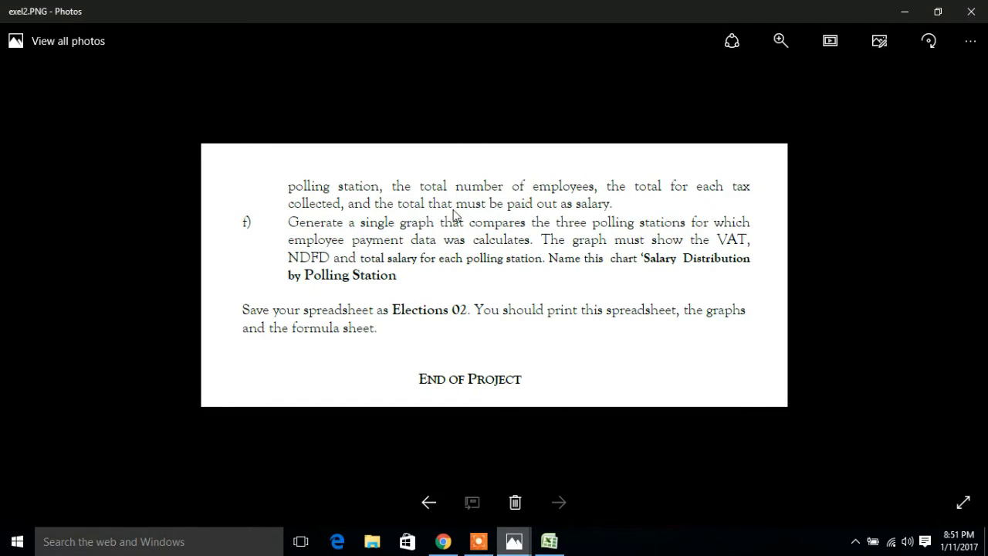
left_click(906, 12)
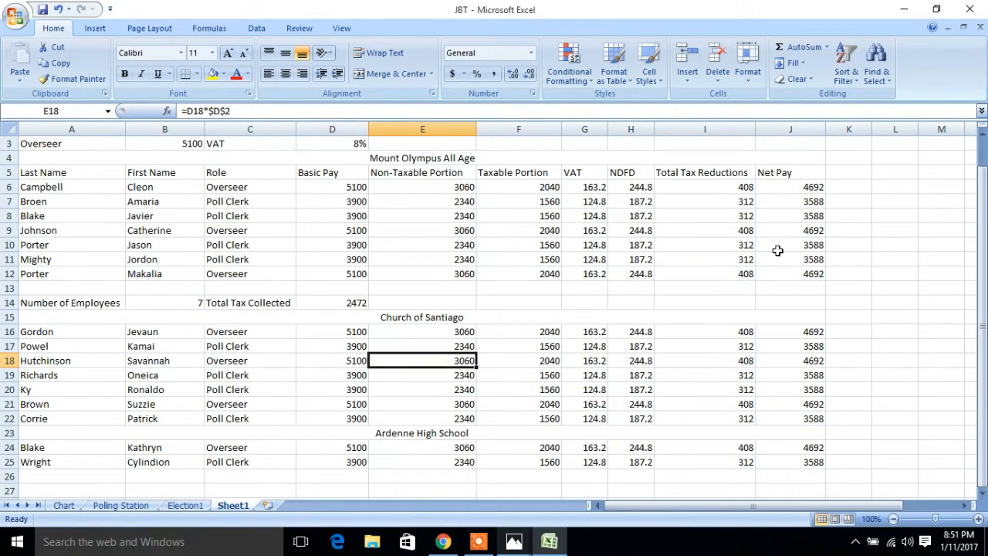
- Enter the label "Total Salary Paid out" in cell E14 of the Mount Olympus summary row
left_click(422, 301)
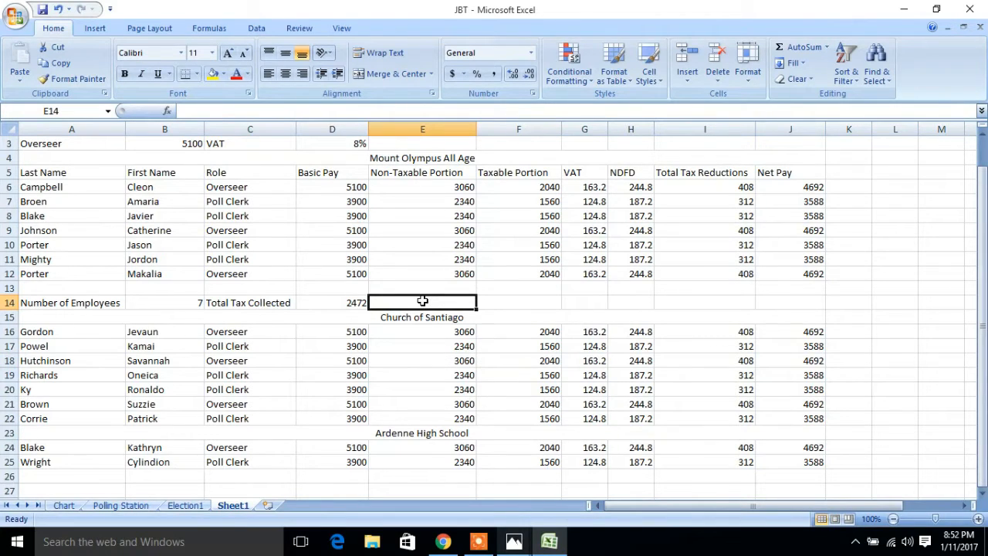
type("T")
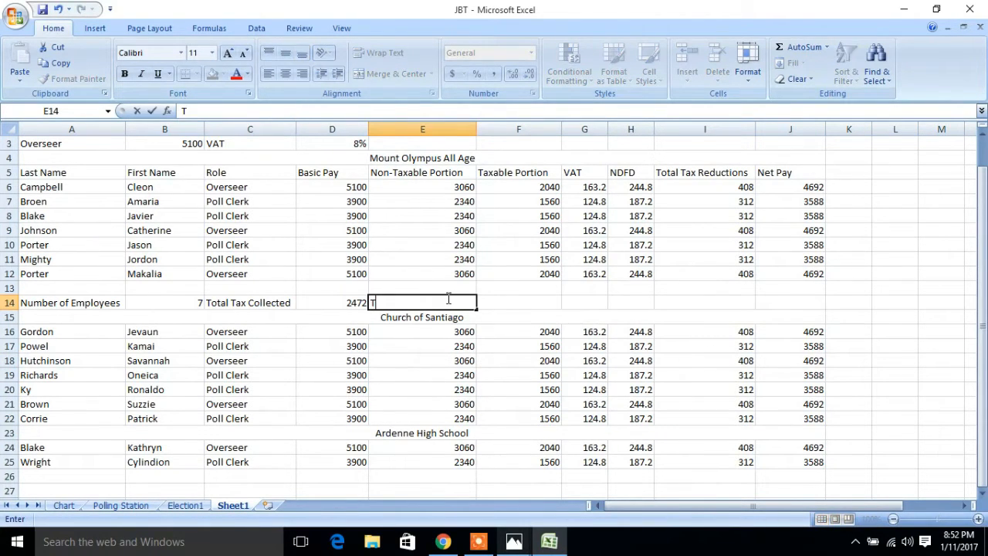
type("otal Salary Paid out")
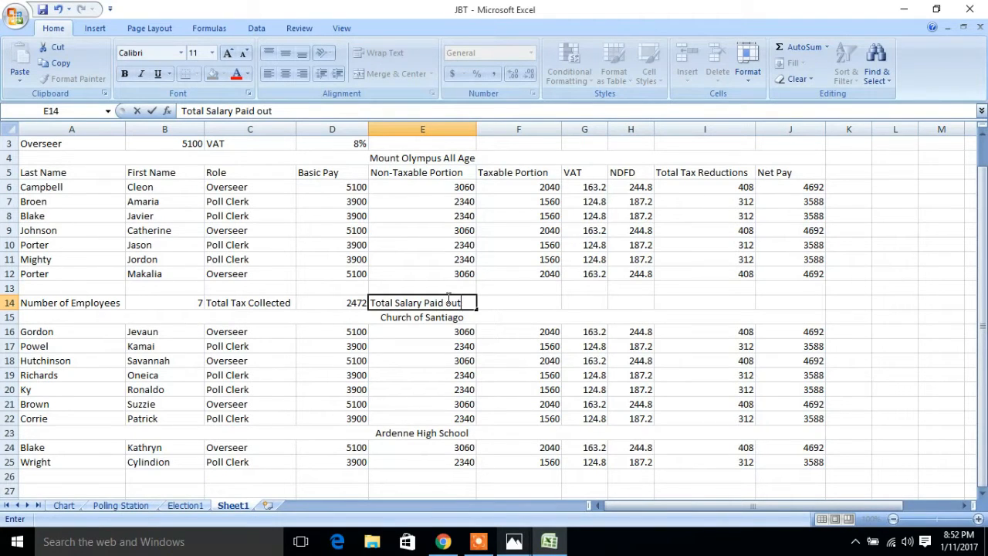
- Total the Mount Olympus net pay in cell F14 with the formula =Sum(J6:J12)
left_click(500, 300)
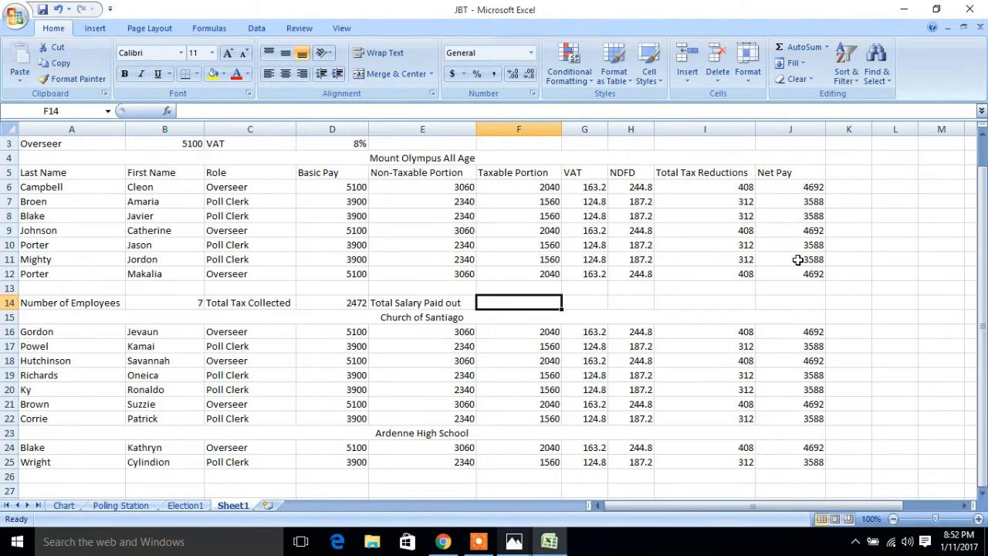
type("=")
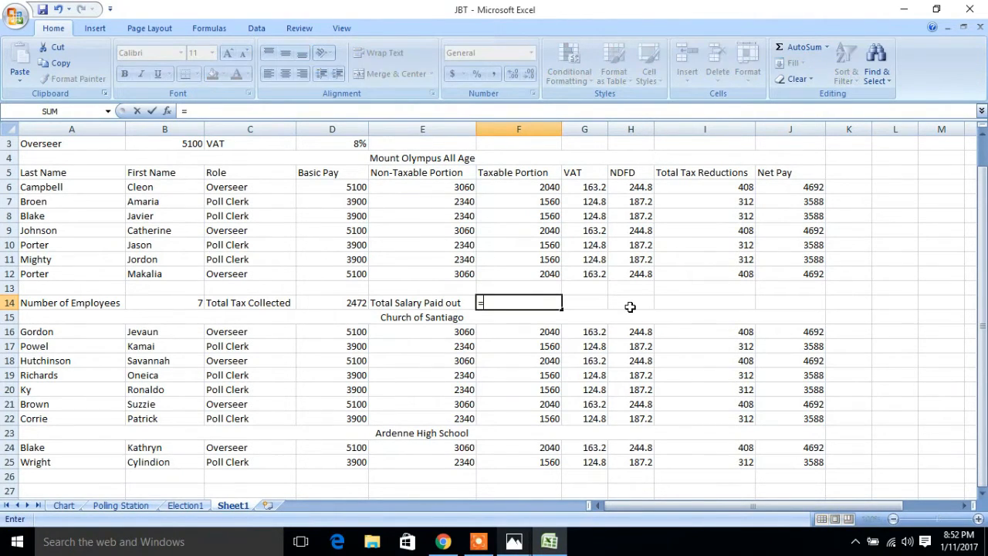
type("Sum(")
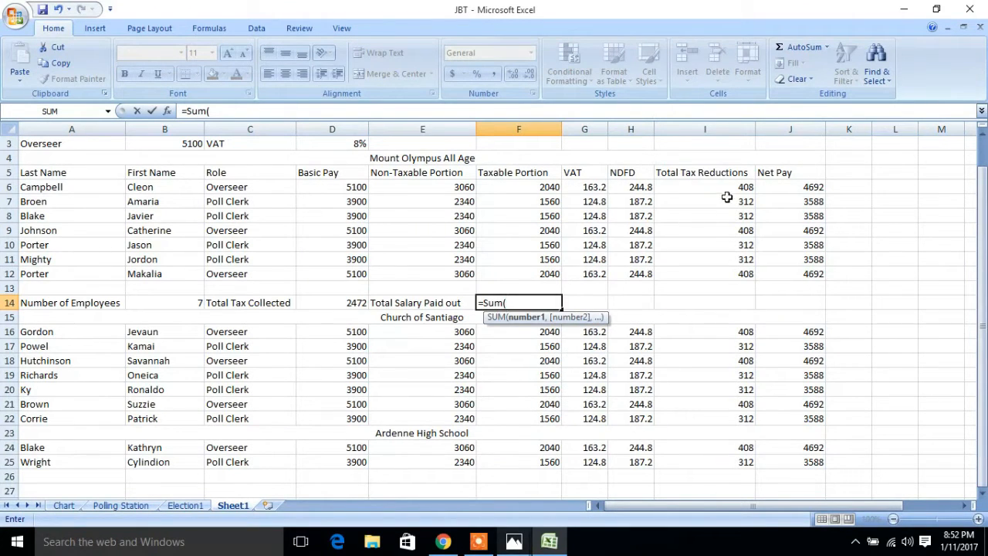
left_click_drag(782, 185, 771, 267)
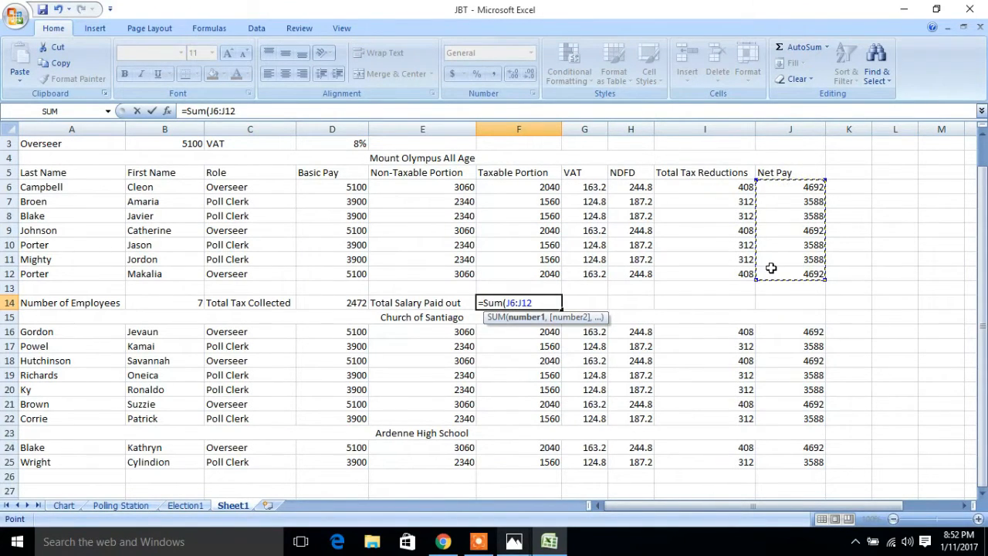
type(")")
key("Return")
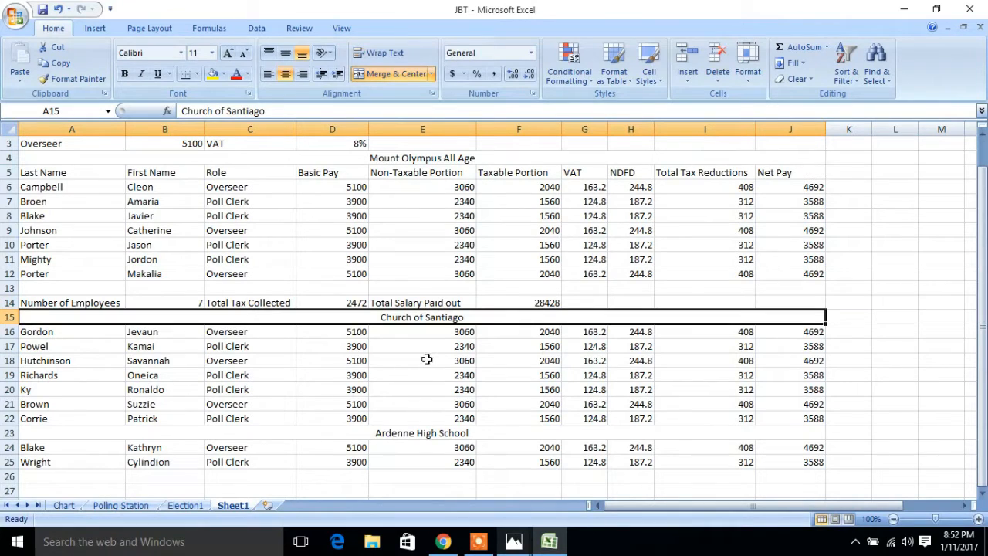
- Insert two blank rows above the Ardenne High School heading in row 23
left_click(215, 430)
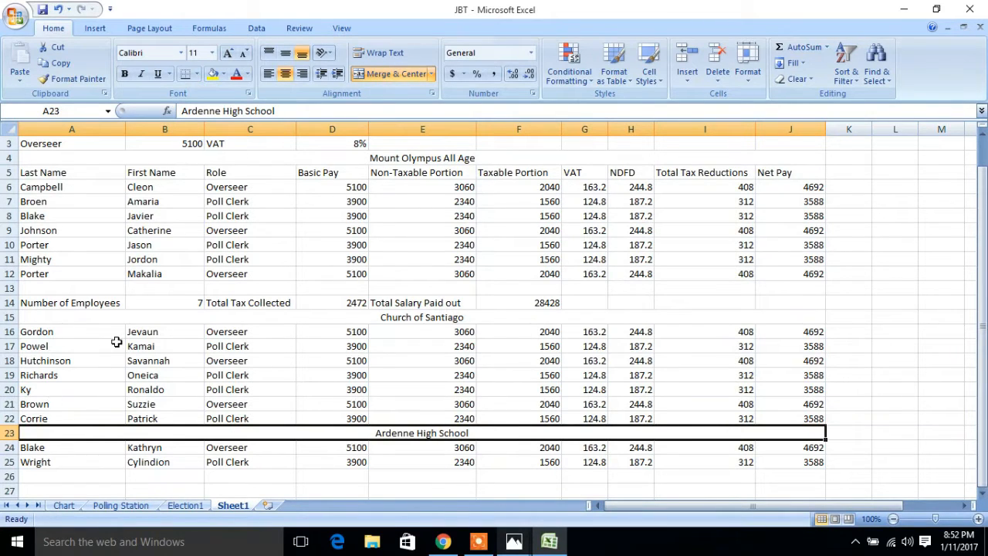
left_click_drag(70, 301, 532, 304)
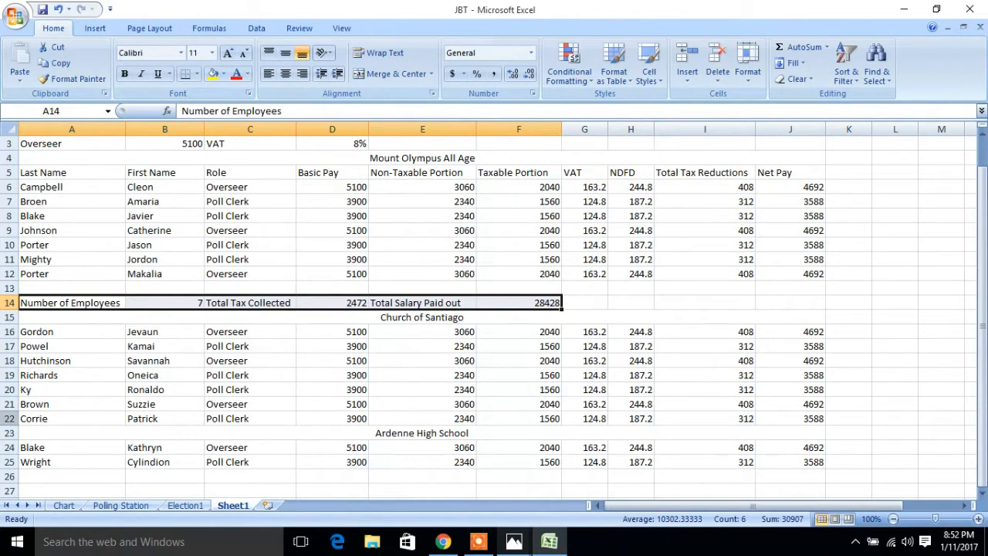
left_click(9, 432)
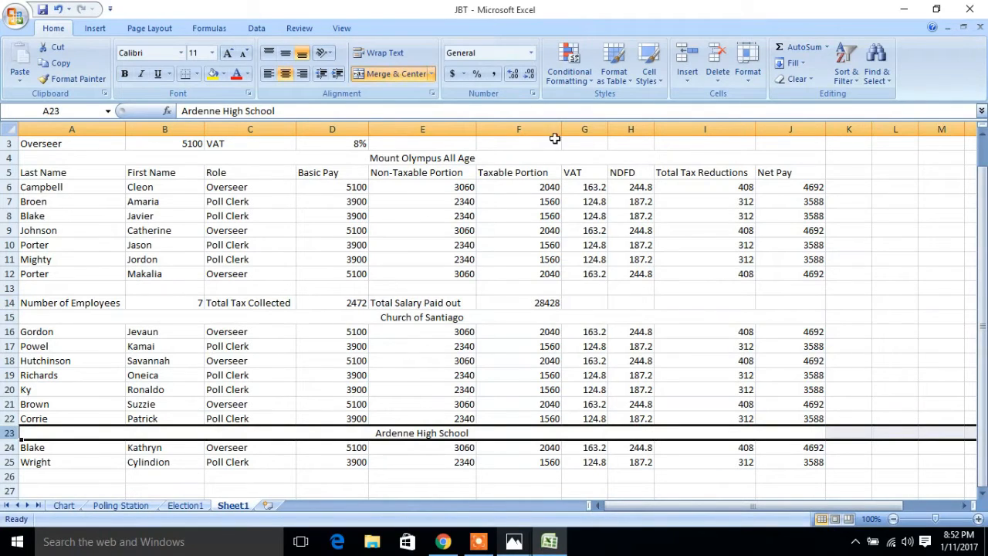
left_click(683, 58)
left_click(683, 58)
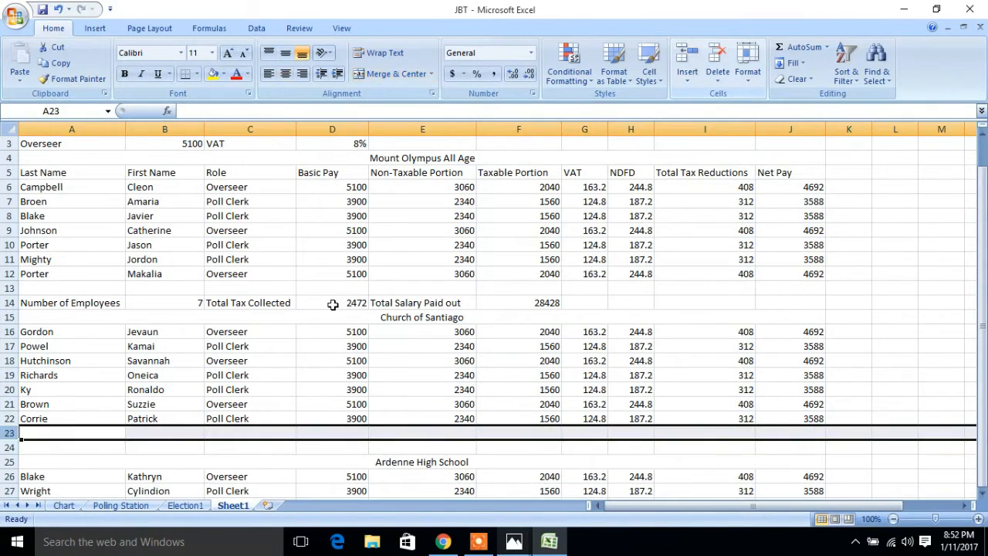
- Copy the Mount Olympus summary row A14:F14 and paste it into A24:F24 beneath the Church of Santiago employees
left_click(47, 447)
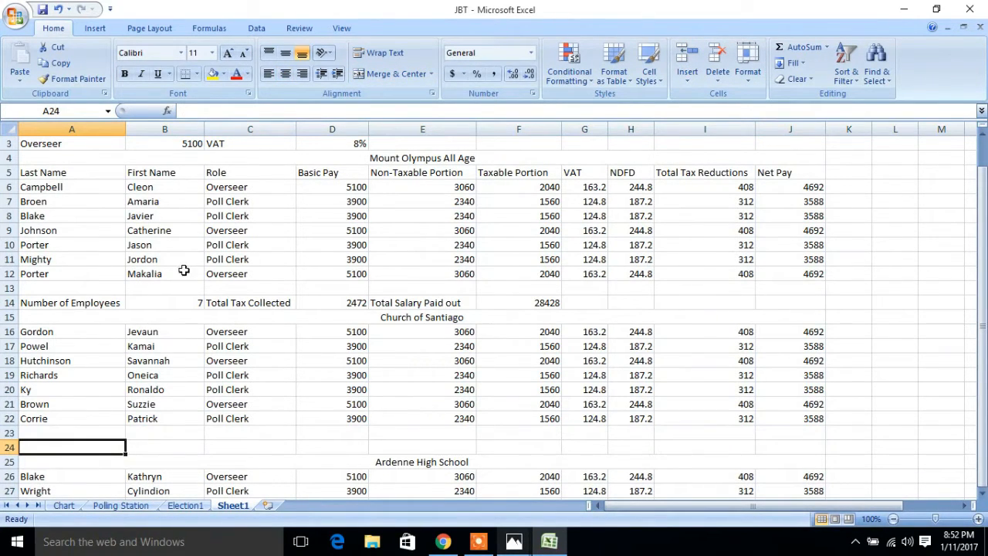
left_click_drag(70, 301, 548, 301)
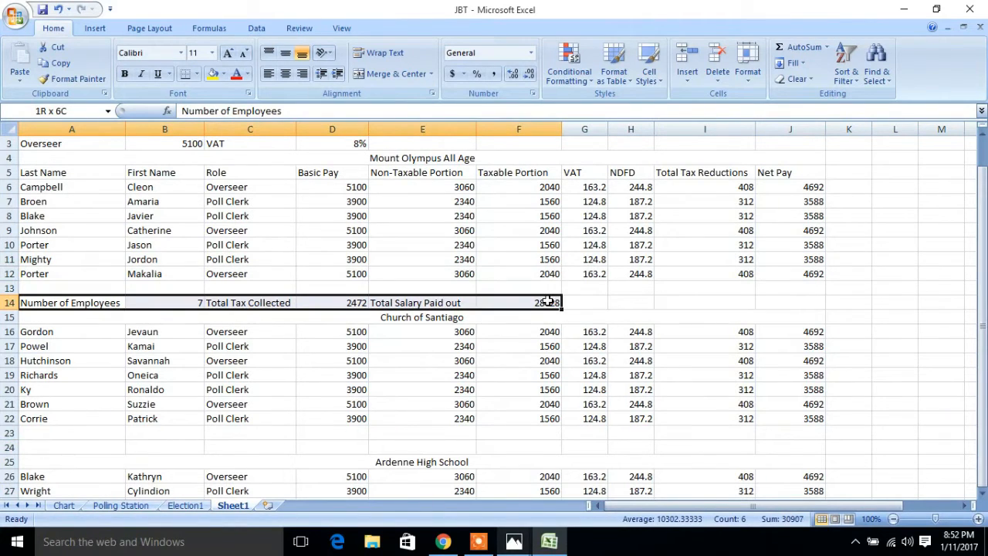
right_click(550, 303)
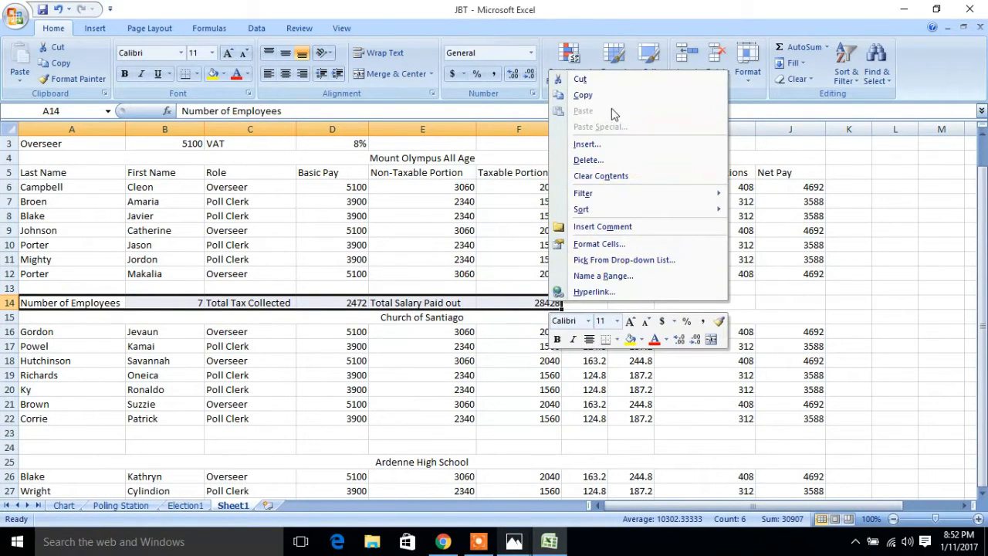
left_click(584, 95)
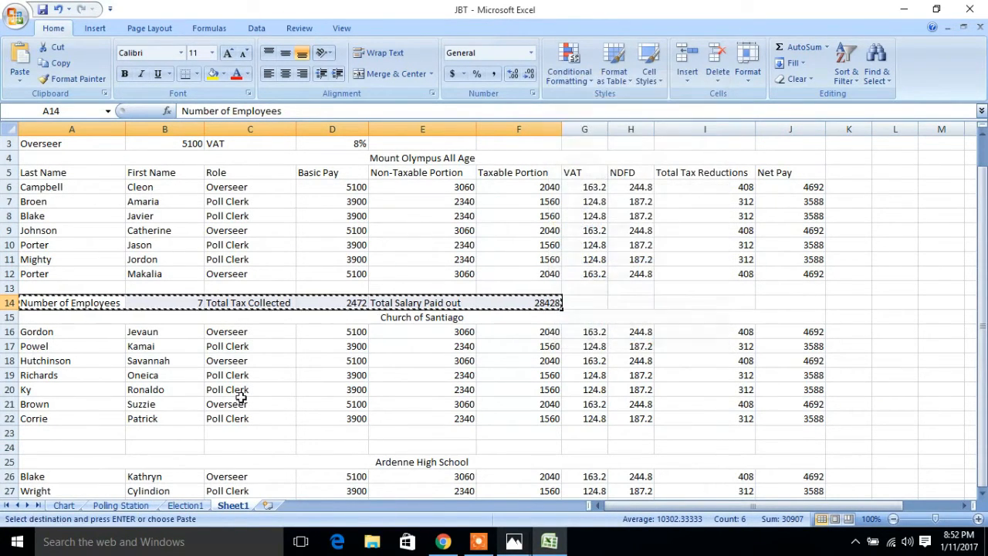
left_click(49, 449)
right_click(49, 449)
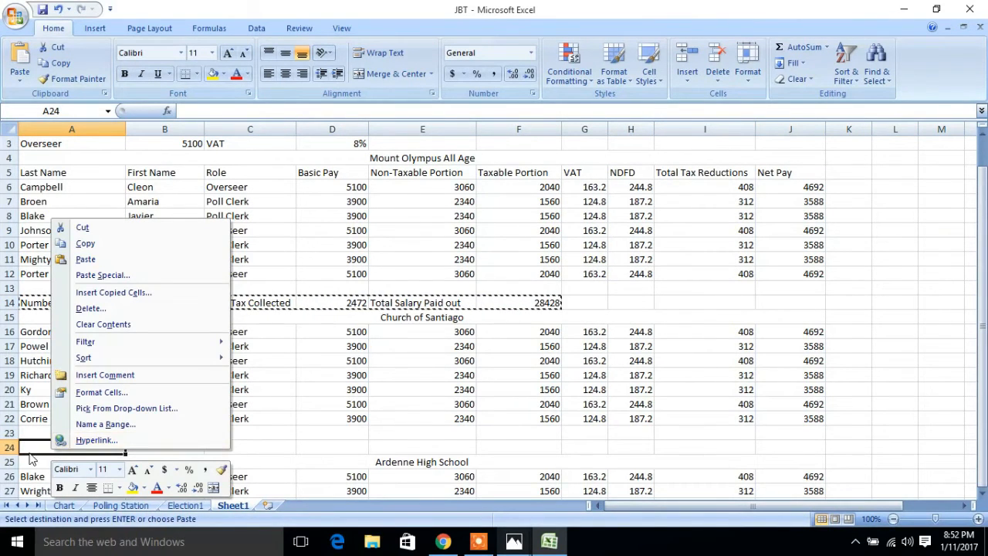
left_click(35, 447)
left_click_drag(38, 447, 499, 451)
right_click(499, 451)
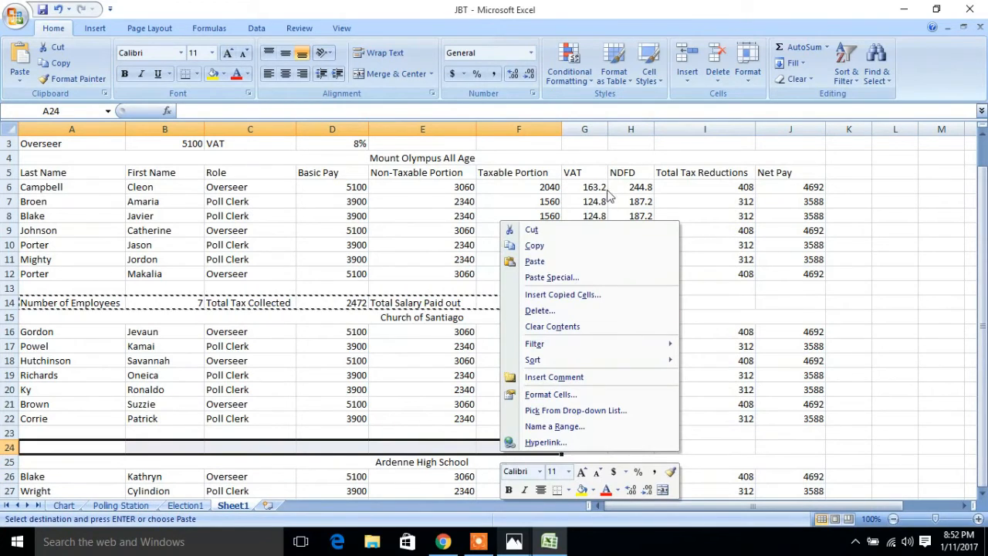
left_click(534, 260)
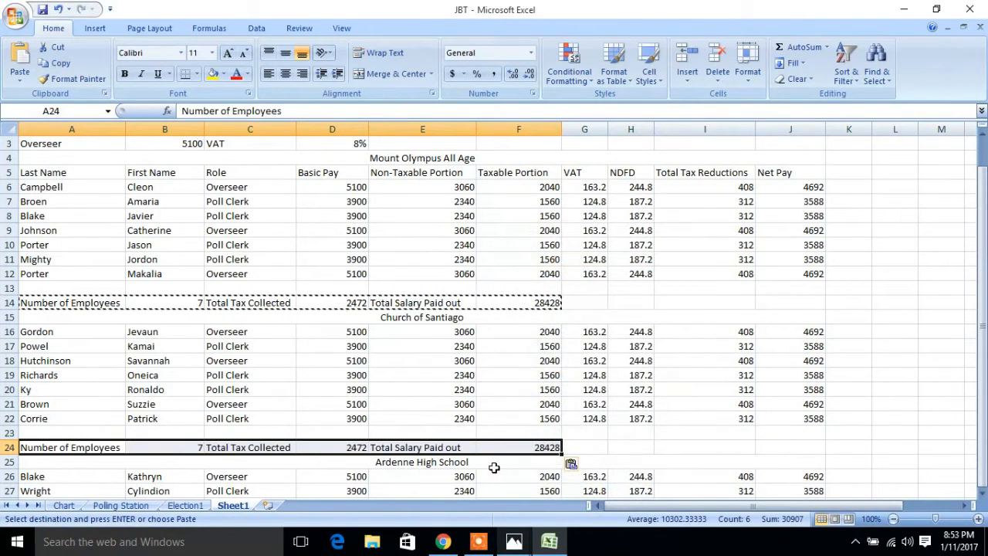
scroll(920, 339, "up", 1)
left_click(921, 340)
double_click(846, 345)
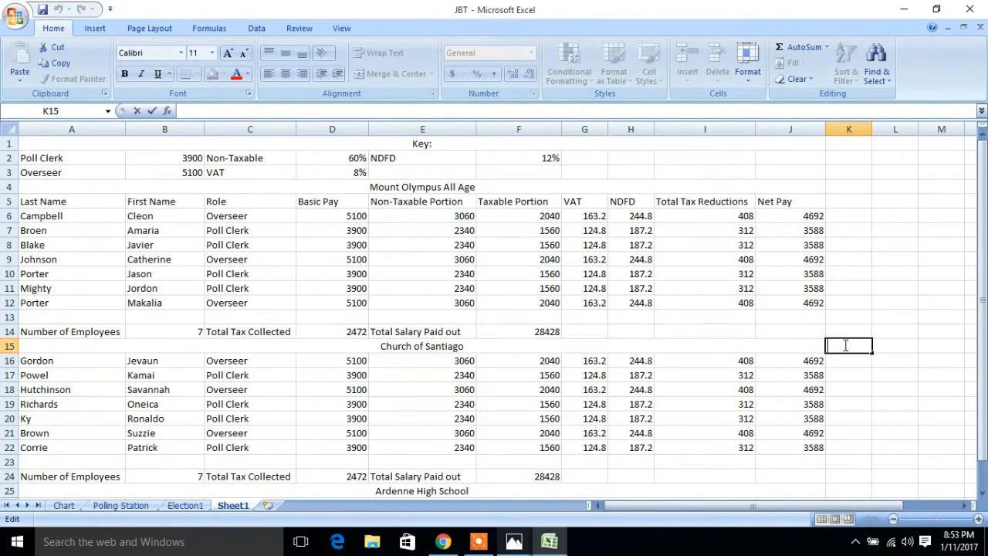
left_click_drag(982, 299, 983, 316)
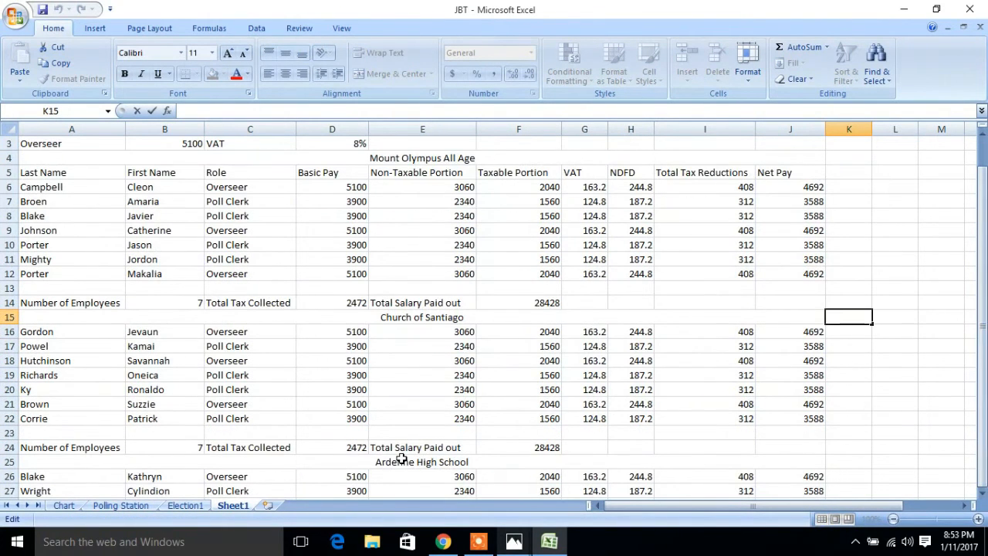
- Reselect the Church of Santiago first names as the count range in cell B24, giving =COUNTA(B16:B22)
left_click(167, 450)
double_click(175, 448)
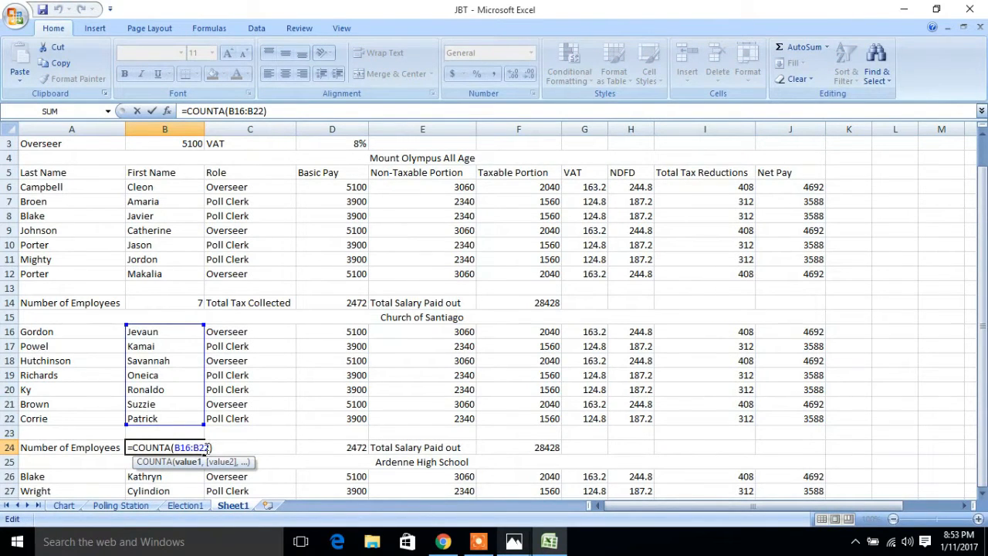
key("BackSpace")
key("BackSpace")
key("BackSpace")
key("BackSpace")
key("BackSpace")
key("BackSpace")
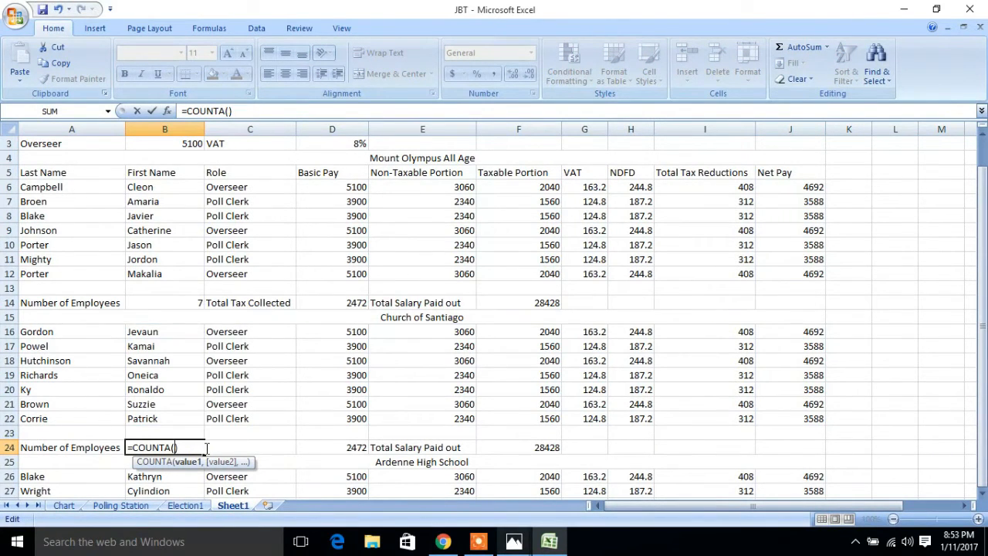
left_click_drag(157, 332, 147, 417)
key("Return")
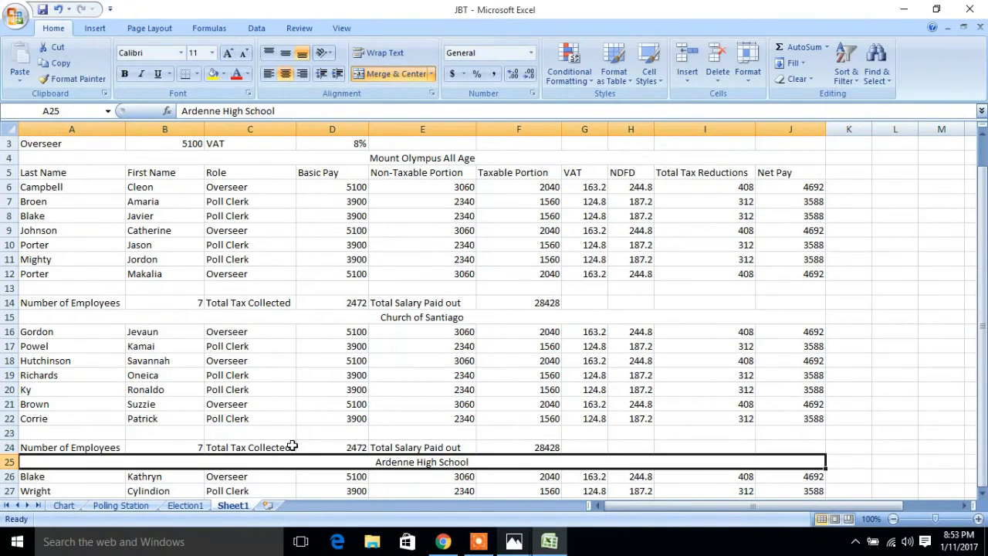
- Reselect the Church of Santiago total tax reductions as the sum range in cell D24, giving =SUM(I16:I22)
left_click(345, 445)
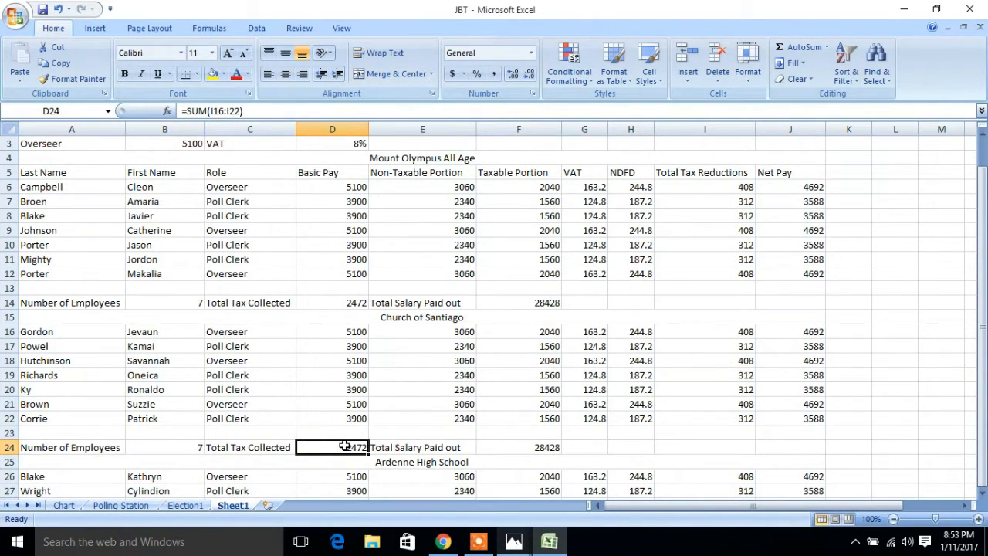
double_click(352, 446)
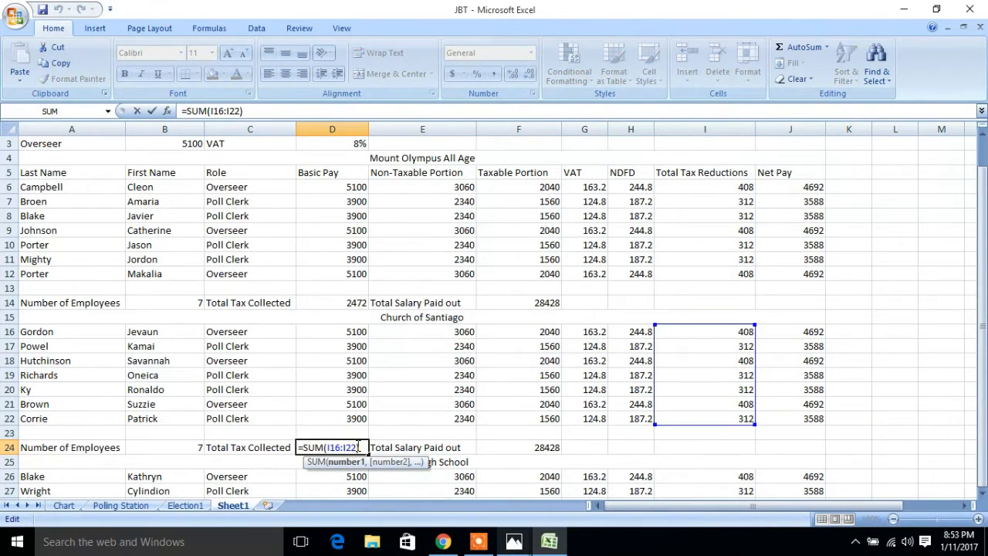
key("BackSpace")
key("BackSpace")
key("BackSpace")
key("BackSpace")
key("BackSpace")
key("BackSpace")
key("BackSpace")
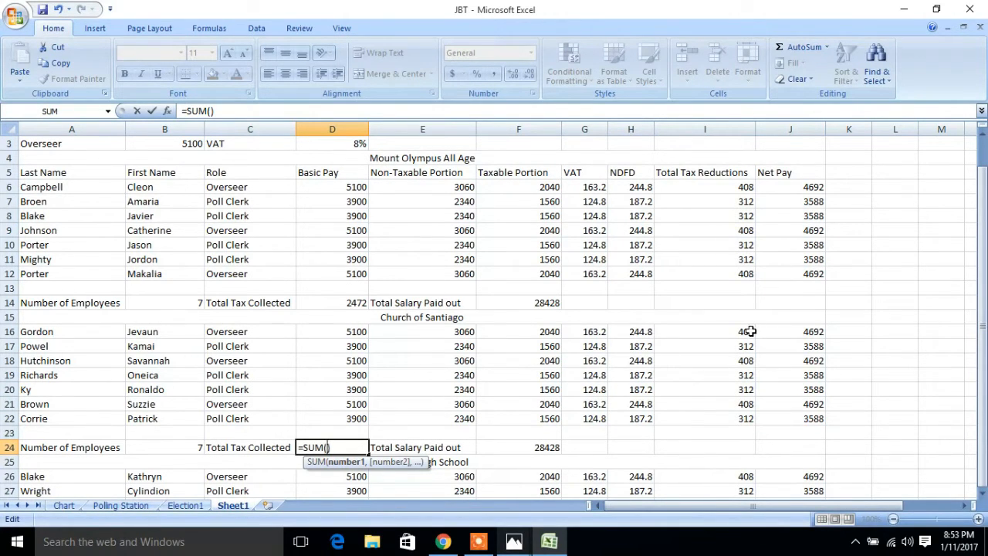
left_click_drag(750, 331, 743, 418)
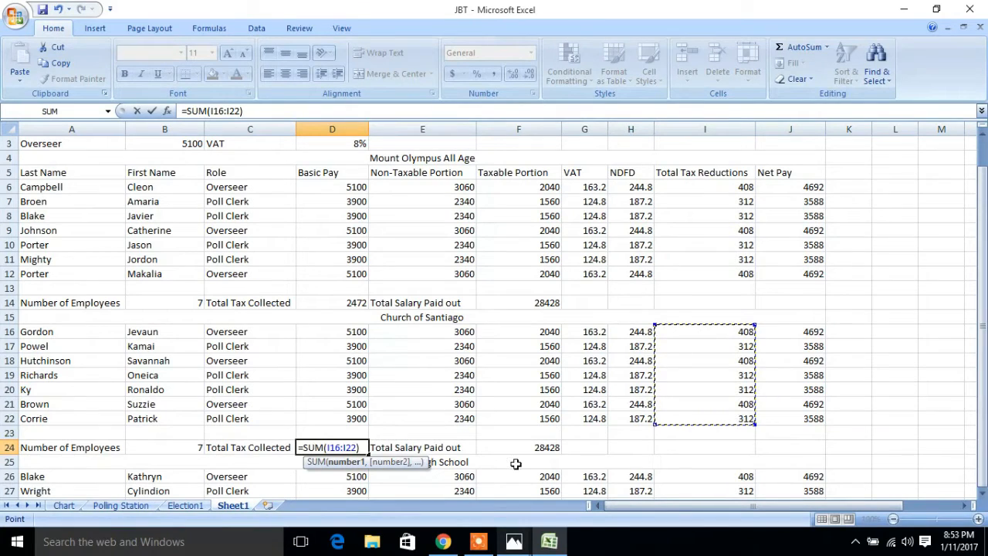
key("Return")
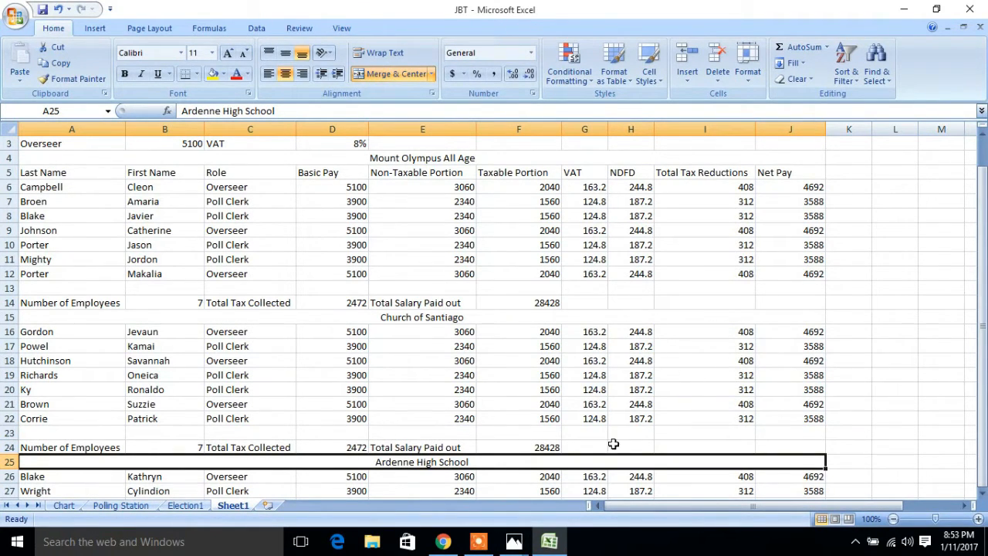
- Reselect the Church of Santiago net pay values as the sum range in cell F24, giving =SUM(J16:J22)
left_click(361, 447)
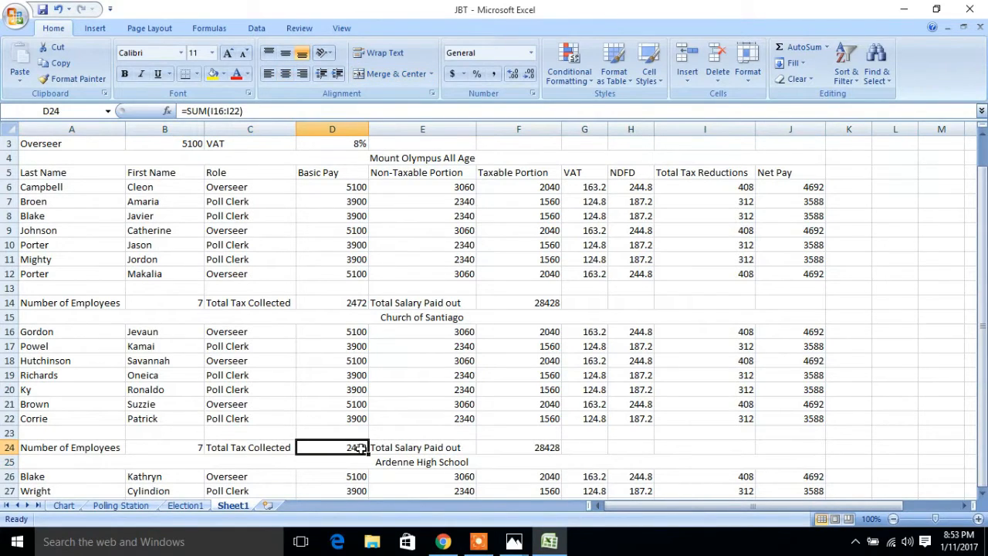
double_click(361, 447)
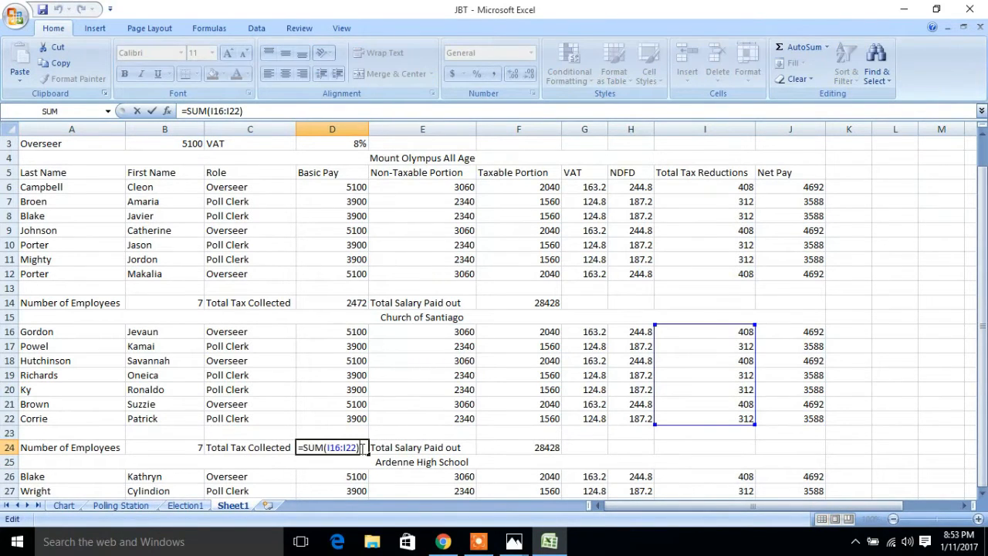
left_click(455, 451)
left_click(525, 444)
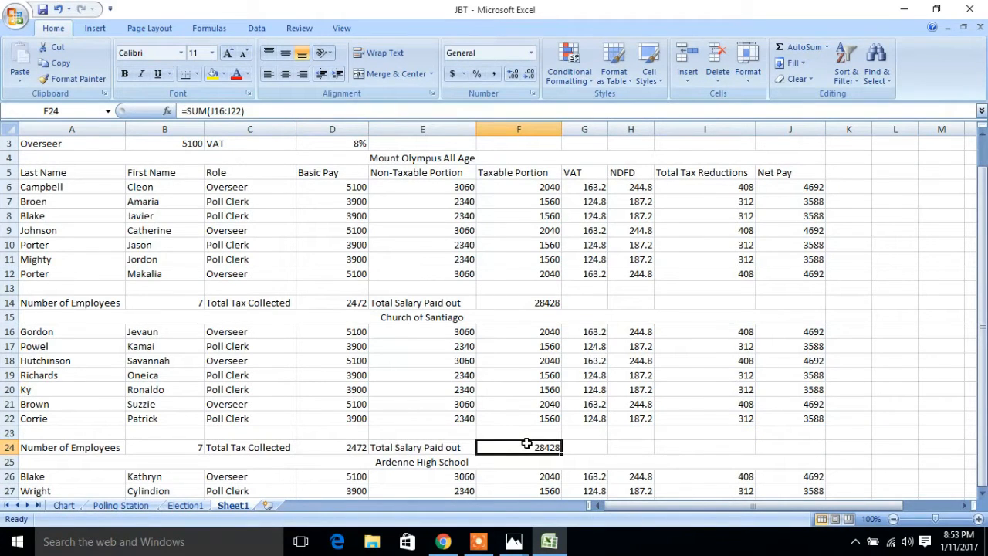
double_click(527, 443)
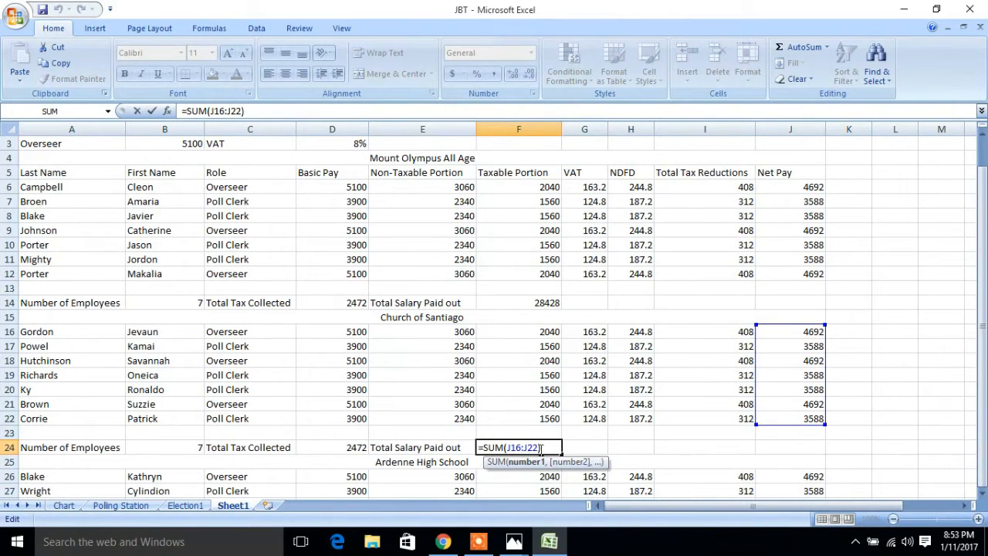
left_click(541, 448)
left_click(538, 448)
key("BackSpace")
key("BackSpace")
key("BackSpace")
key("BackSpace")
key("BackSpace")
key("BackSpace")
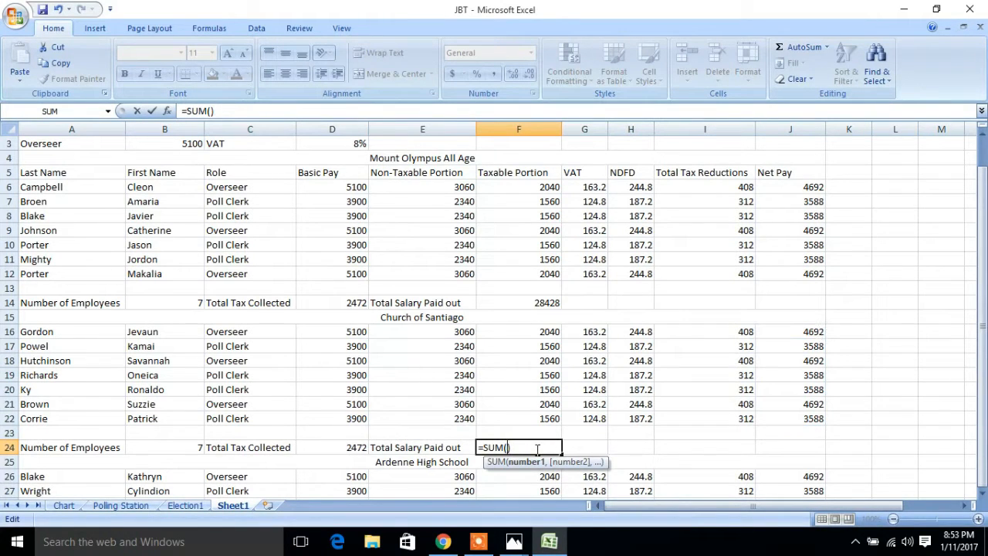
left_click_drag(804, 336, 803, 417)
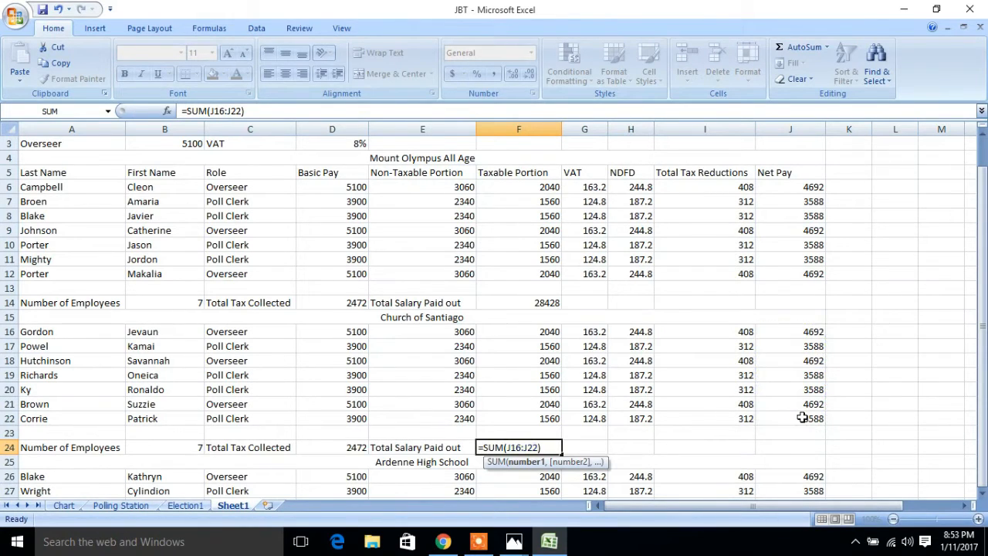
key("Return")
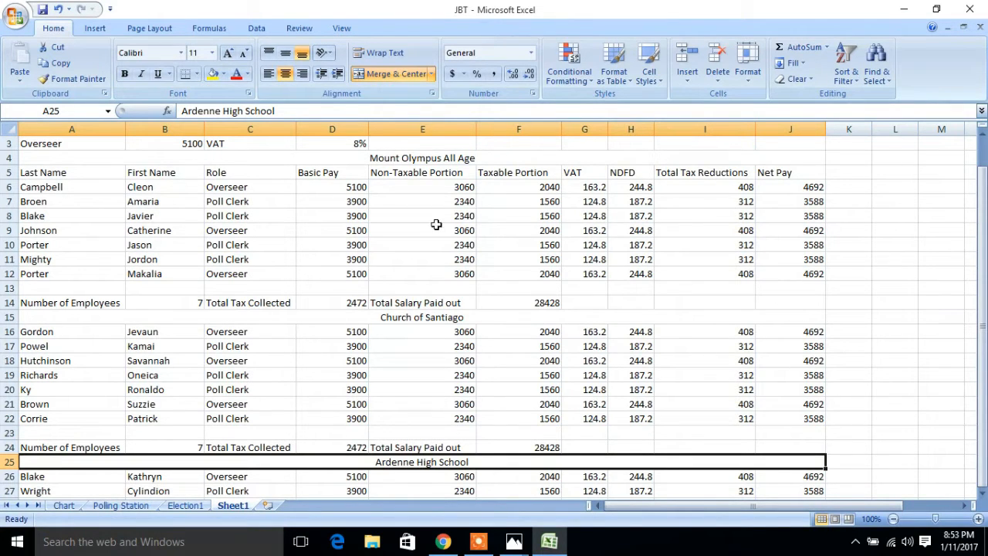
- Review the formulas of the Church of Santiago summary row in cells B24, D24 and F24
left_click(986, 221)
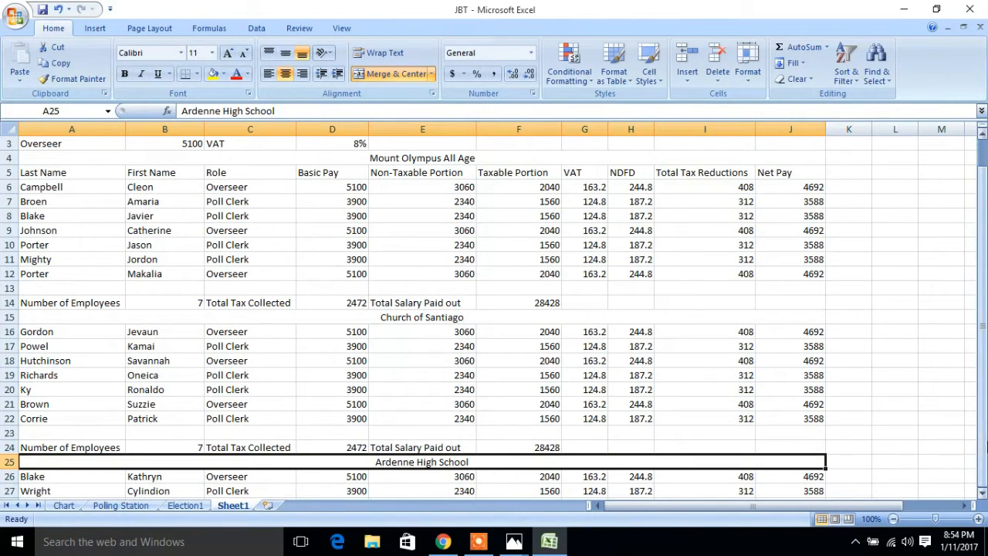
left_click(982, 492)
left_click(982, 492)
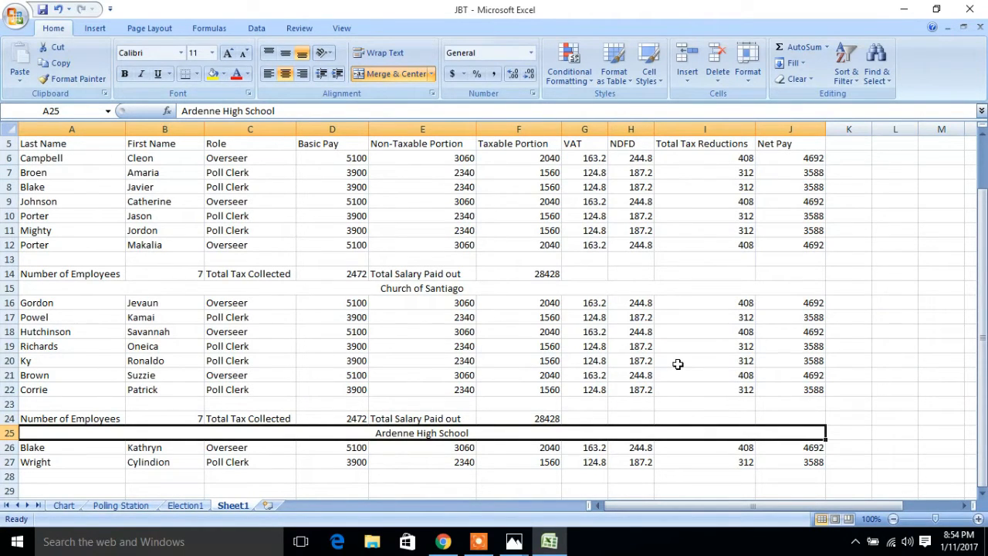
left_click(187, 419)
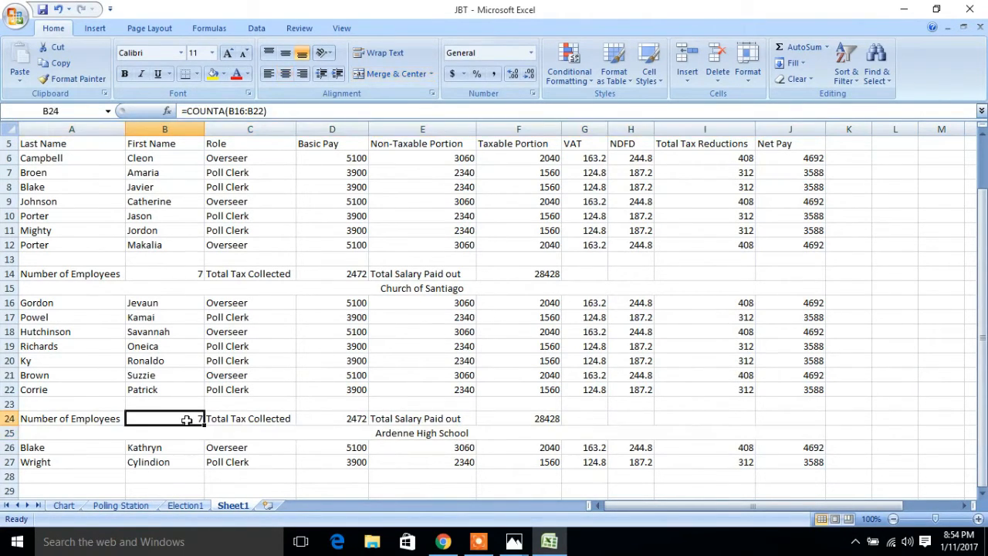
left_click(361, 419)
double_click(361, 419)
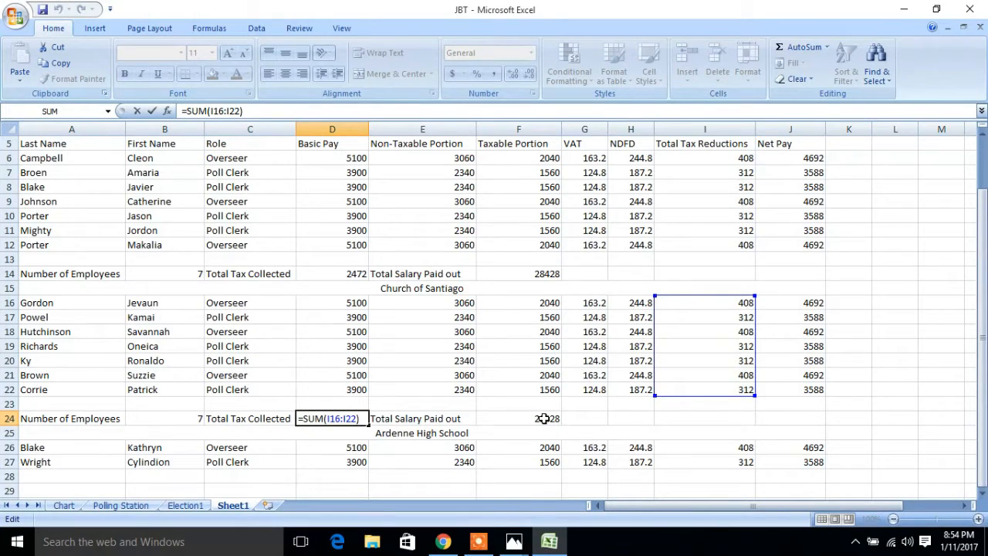
left_click(544, 418)
double_click(544, 418)
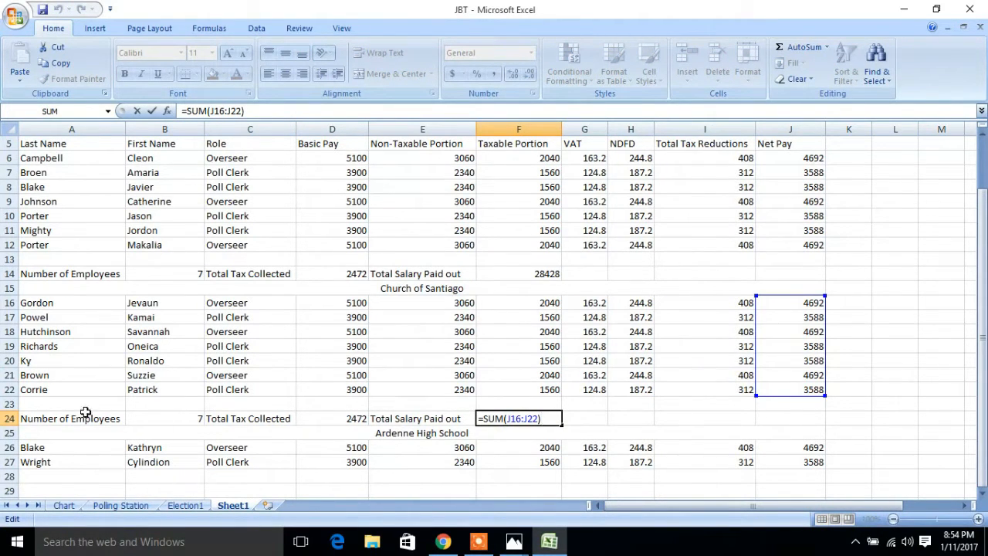
- Copy the Church of Santiago summary row A24:F24 and paste it into A28:F28 beneath the Ardenne High School employees
left_click_drag(69, 415, 543, 416)
right_click(522, 417)
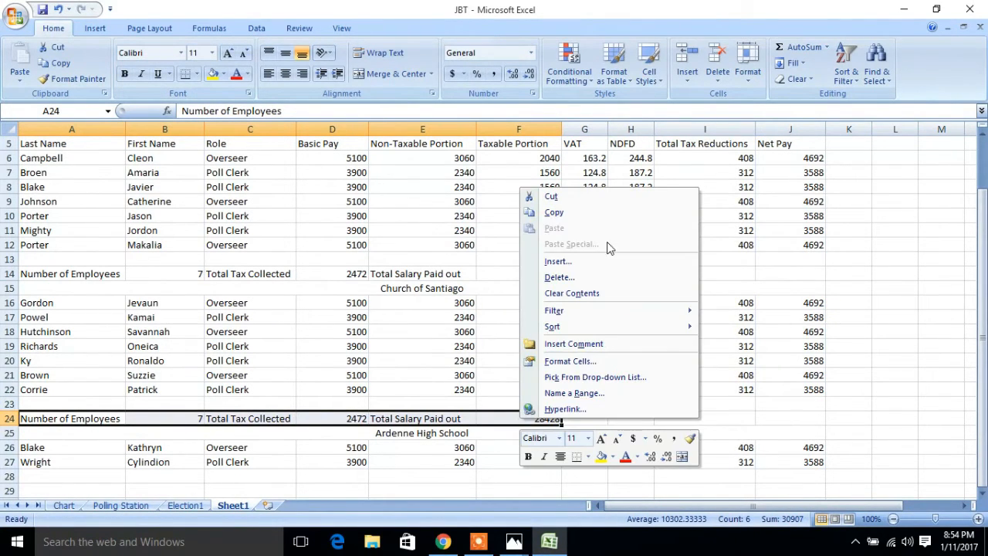
left_click(575, 216)
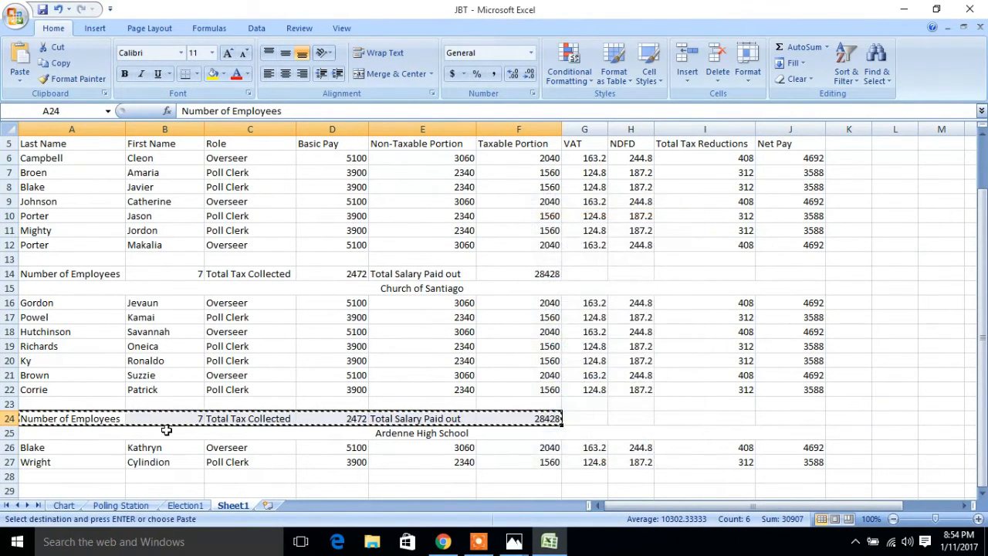
left_click_drag(69, 475, 506, 471)
right_click(506, 471)
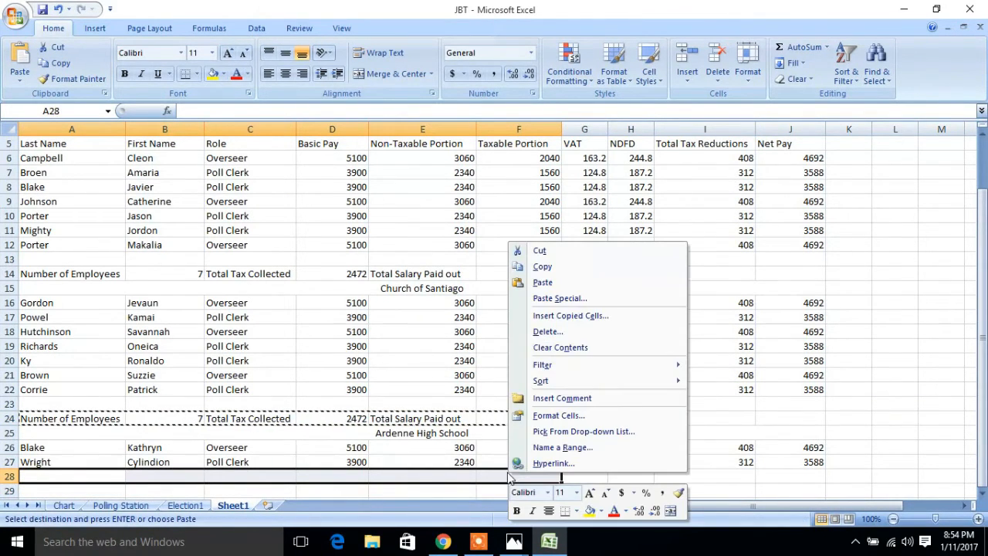
left_click(544, 282)
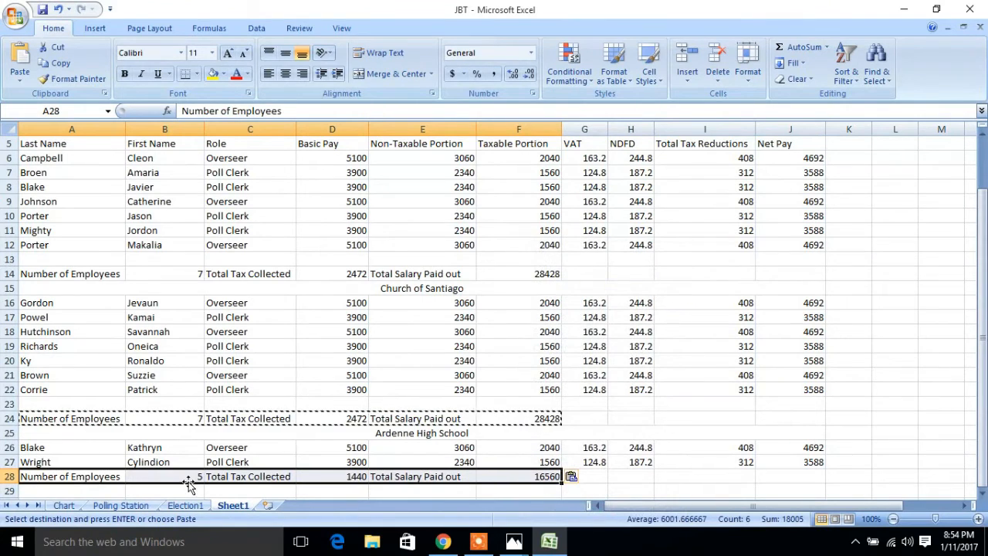
left_click(870, 403)
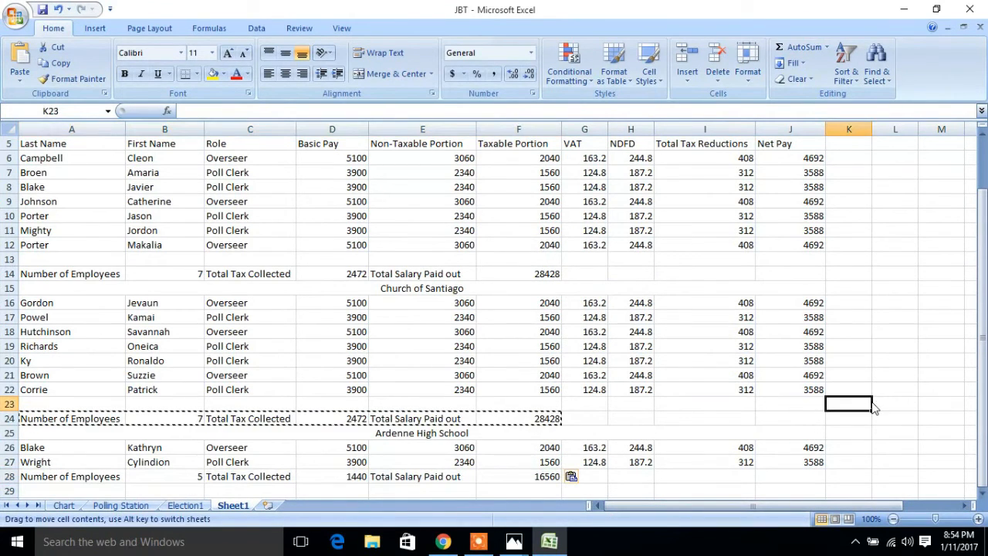
double_click(867, 401)
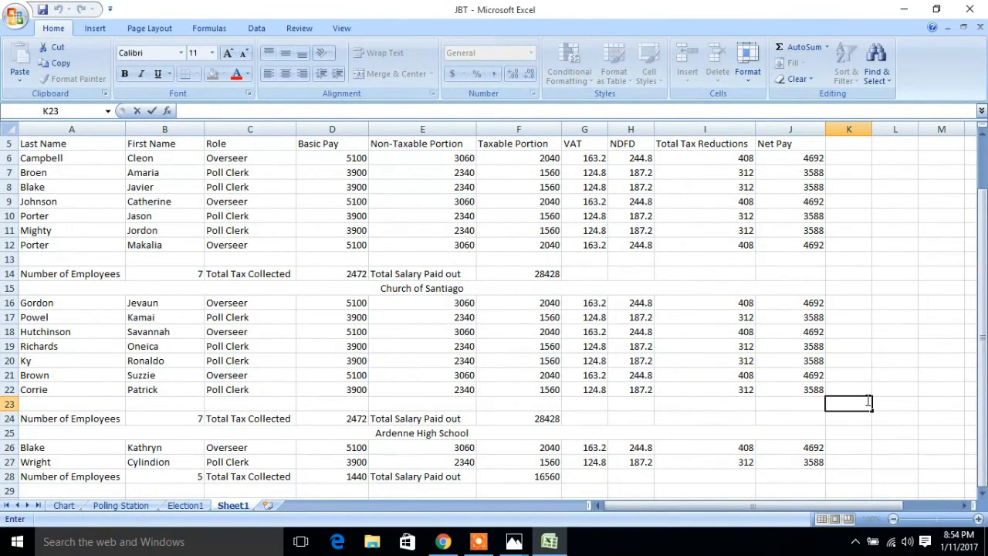
- Reselect the Ardenne High School first names as the count range in cell B28, giving =COUNTA(B26:B27)
left_click(180, 476)
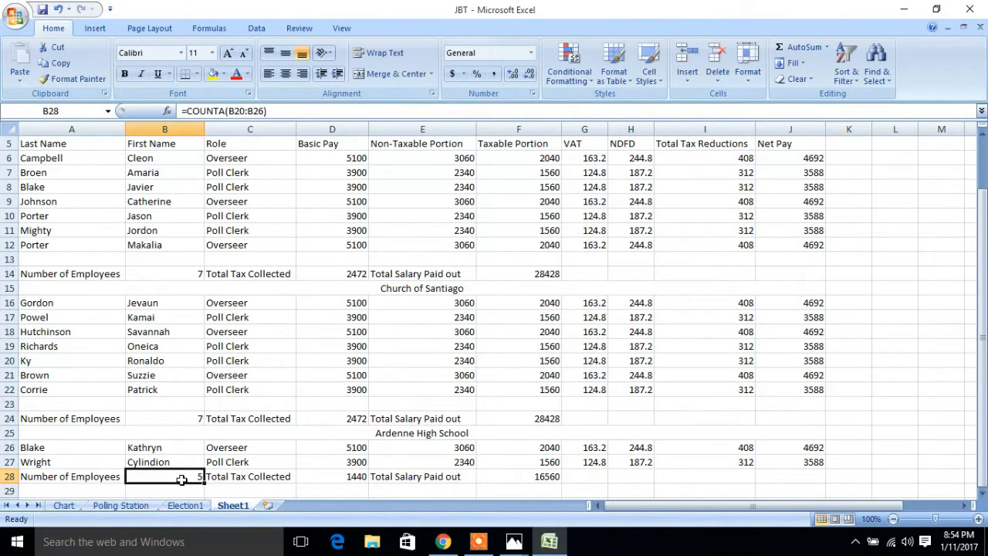
double_click(182, 477)
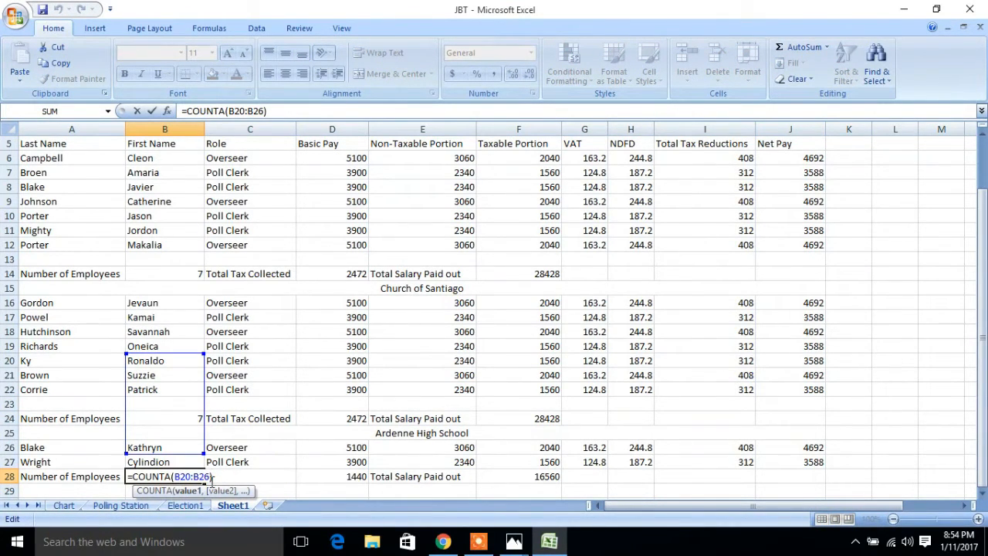
key("BackSpace")
key("BackSpace")
key("BackSpace")
key("BackSpace")
key("BackSpace")
key("BackSpace")
key("BackSpace")
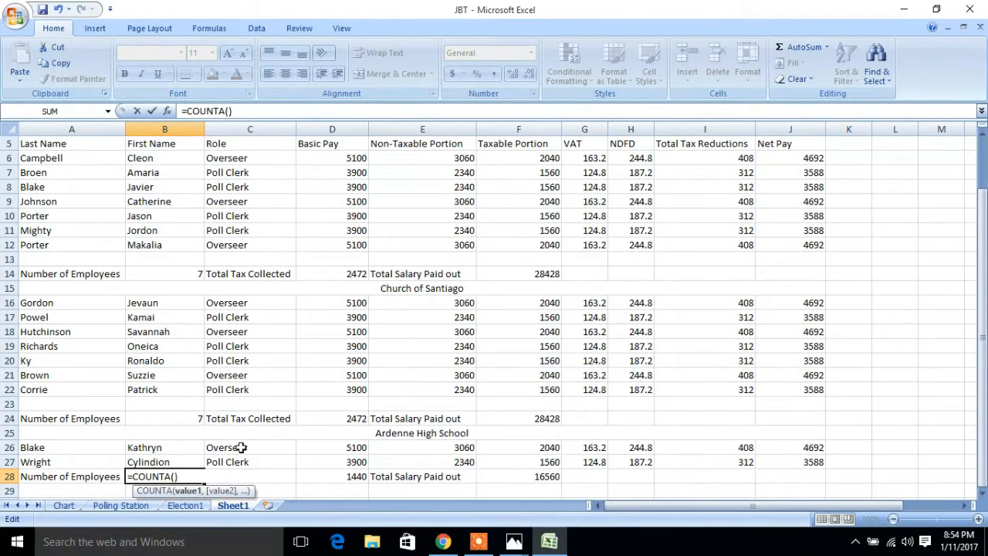
left_click_drag(185, 447, 177, 463)
key("Return")
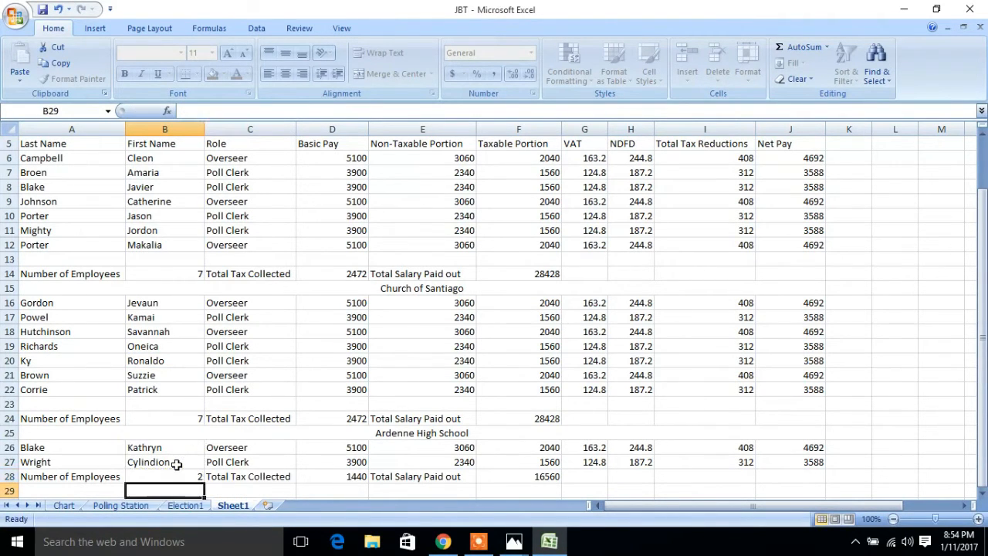
- Reselect the Ardenne High School total tax reductions as the sum range in cell D28, giving =SUM(I26:I27)
left_click(353, 479)
double_click(353, 478)
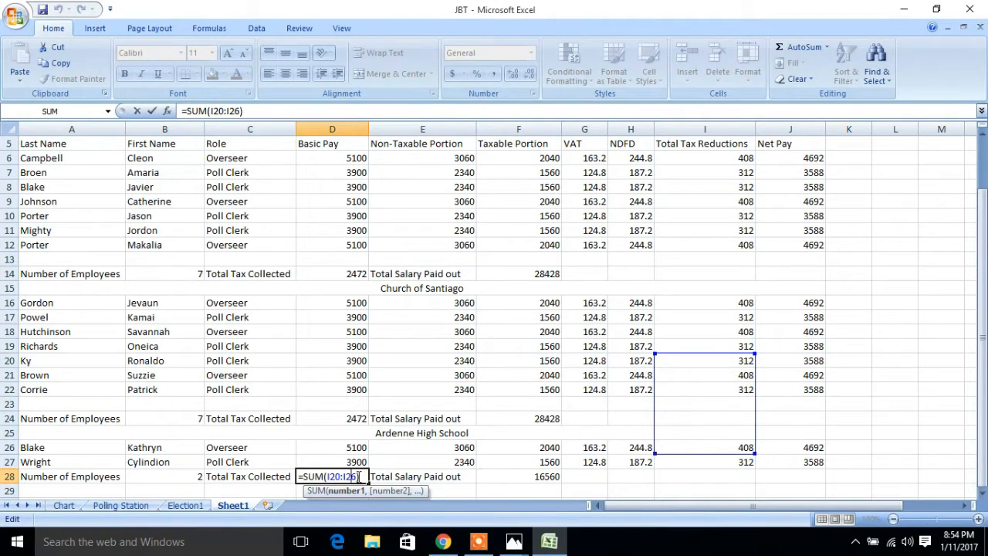
key("BackSpace")
key("BackSpace")
key("BackSpace")
key("BackSpace")
key("BackSpace")
key("BackSpace")
key("BackSpace")
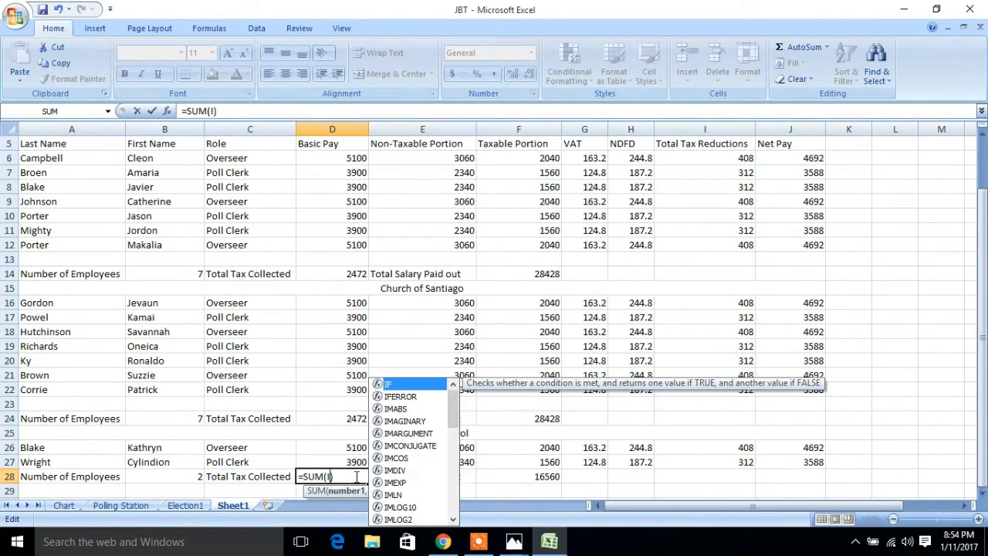
left_click_drag(742, 446, 740, 460)
key("Return")
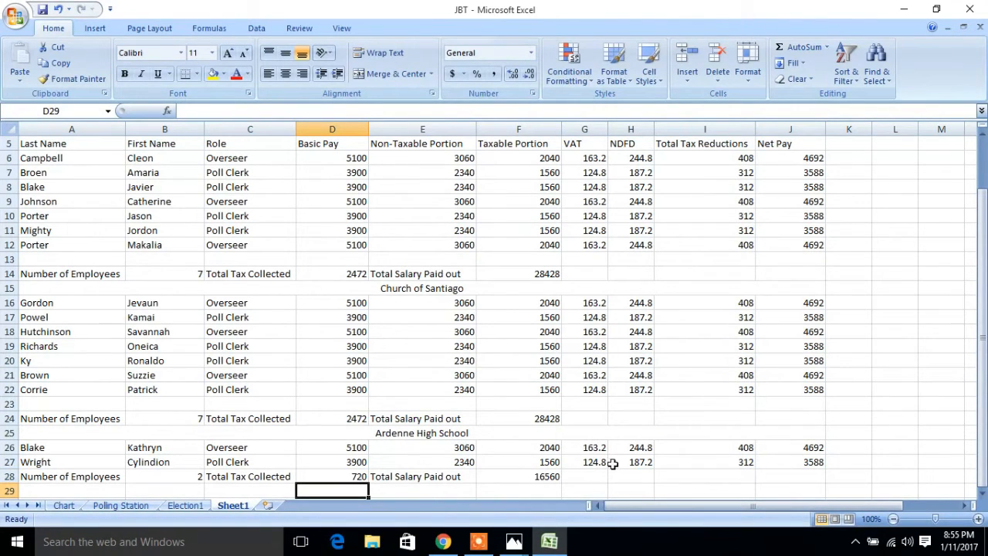
- Reselect the Ardenne High School net pay values as the sum range in cell F28, giving =SUM(J26:J27)
double_click(534, 476)
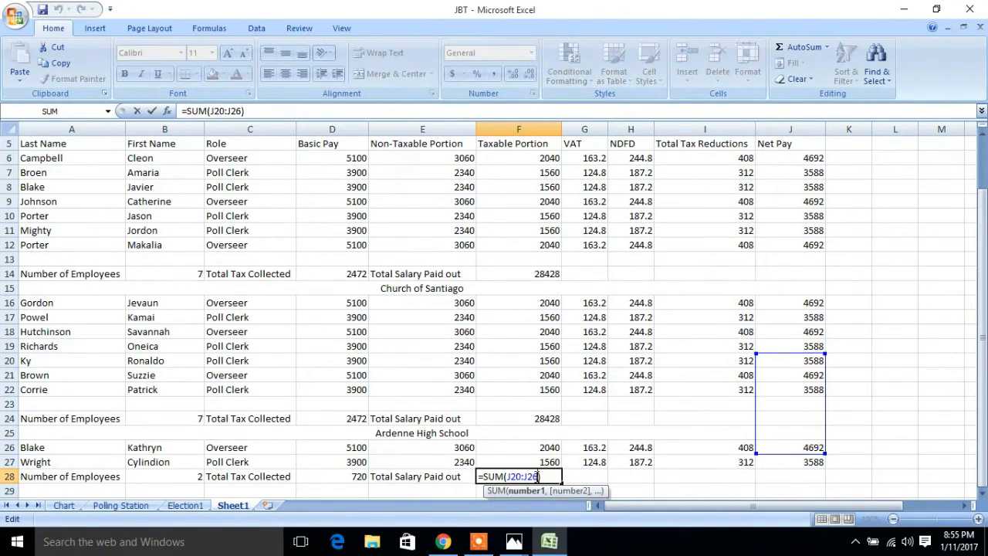
key("BackSpace")
key("BackSpace")
key("BackSpace")
key("BackSpace")
key("BackSpace")
key("BackSpace")
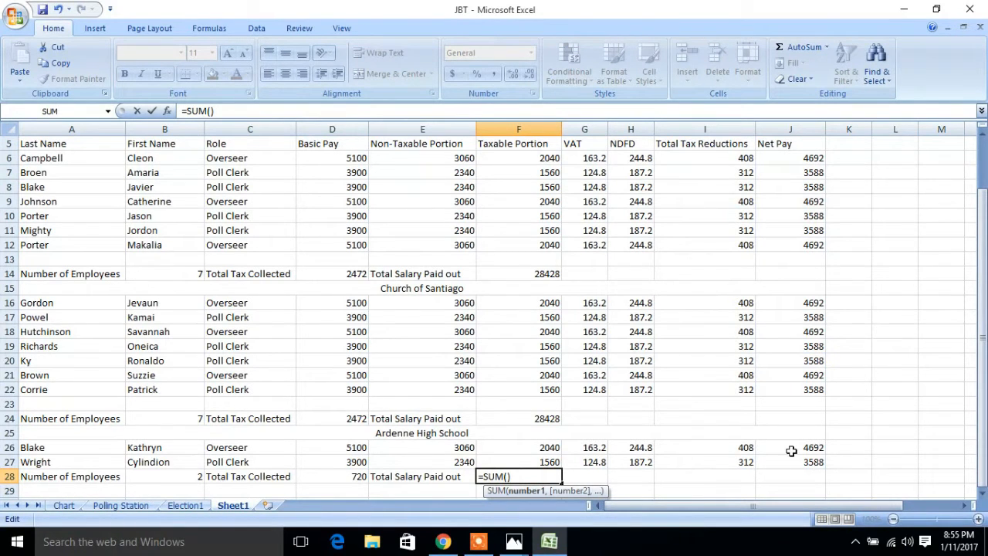
left_click_drag(788, 450, 785, 465)
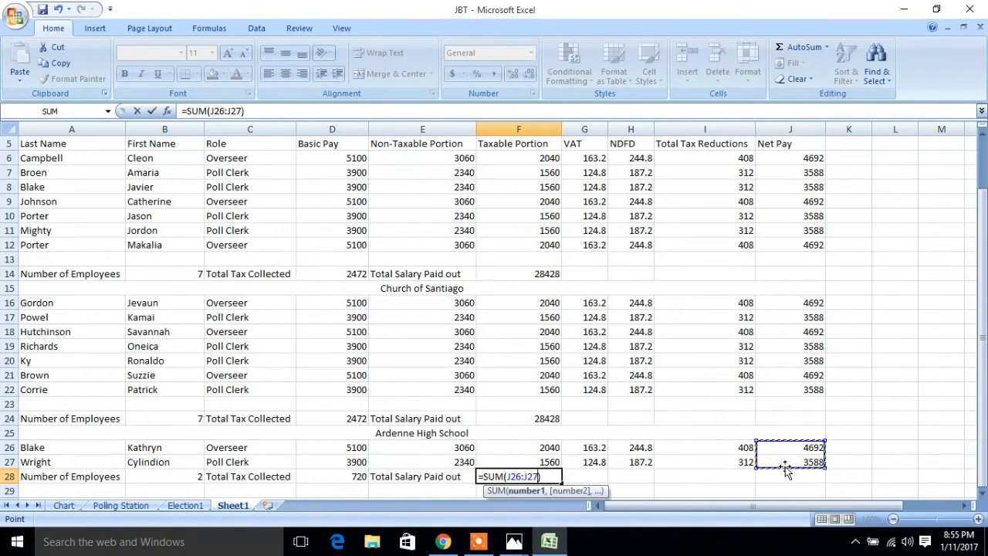
key("Return")
- Switch to the exel2.PNG image in Photos, read the graph requirements in task f, and return to the Excel workbook
left_click_drag(983, 353, 983, 303)
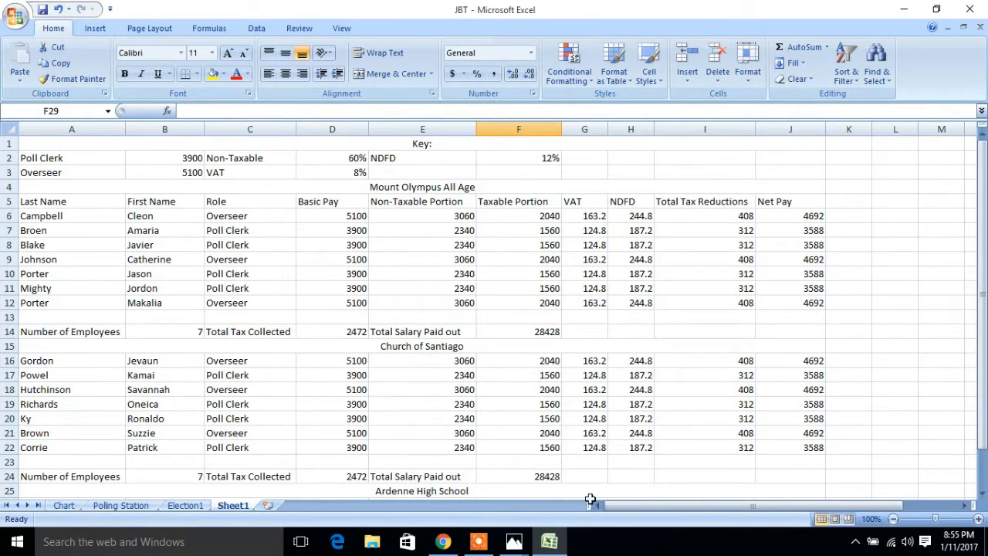
mouse_move(514, 541)
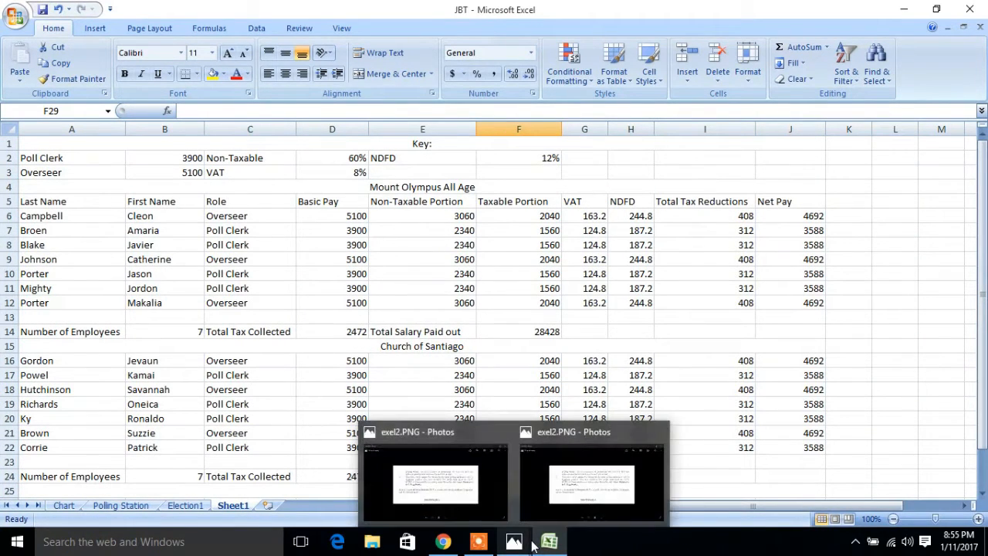
left_click(591, 500)
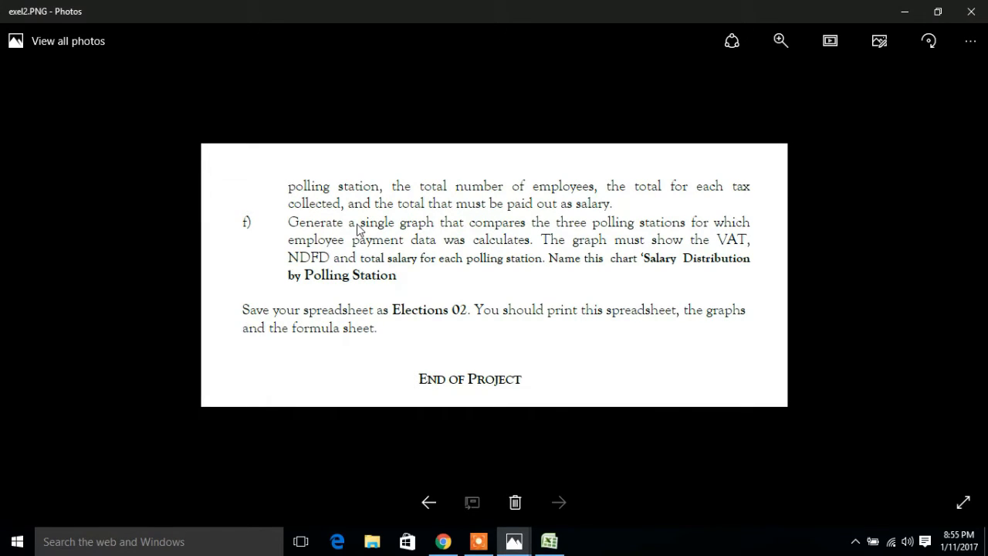
left_click(903, 12)
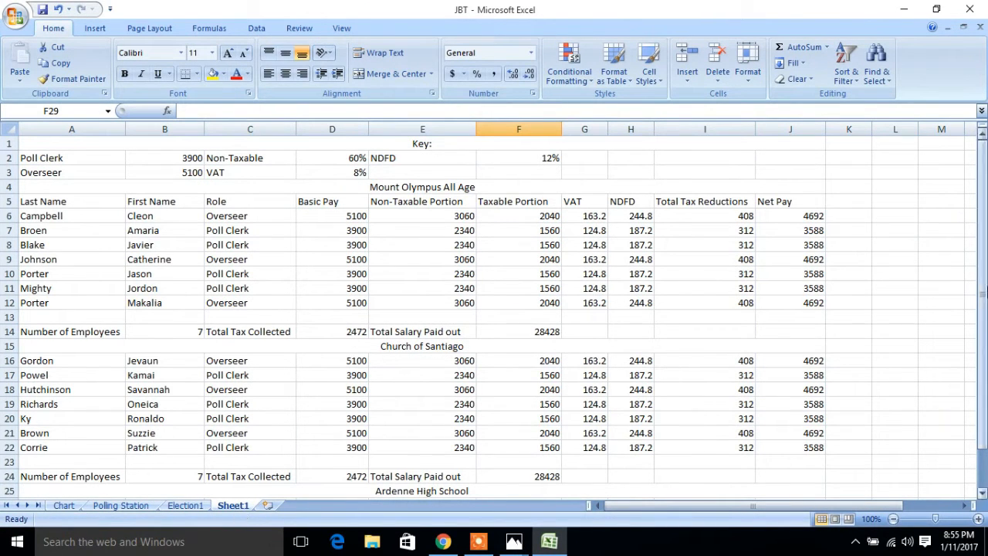
- Recheck the task f graph requirements in the exel2.PNG image in Photos, then return to the Excel payroll sheet
left_click_drag(981, 278, 982, 289)
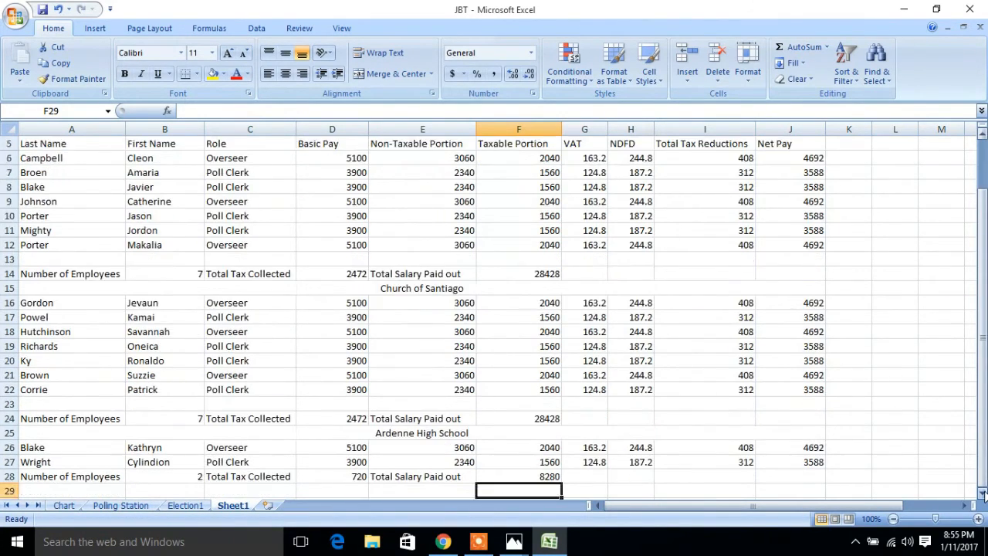
left_click_drag(983, 492, 983, 493)
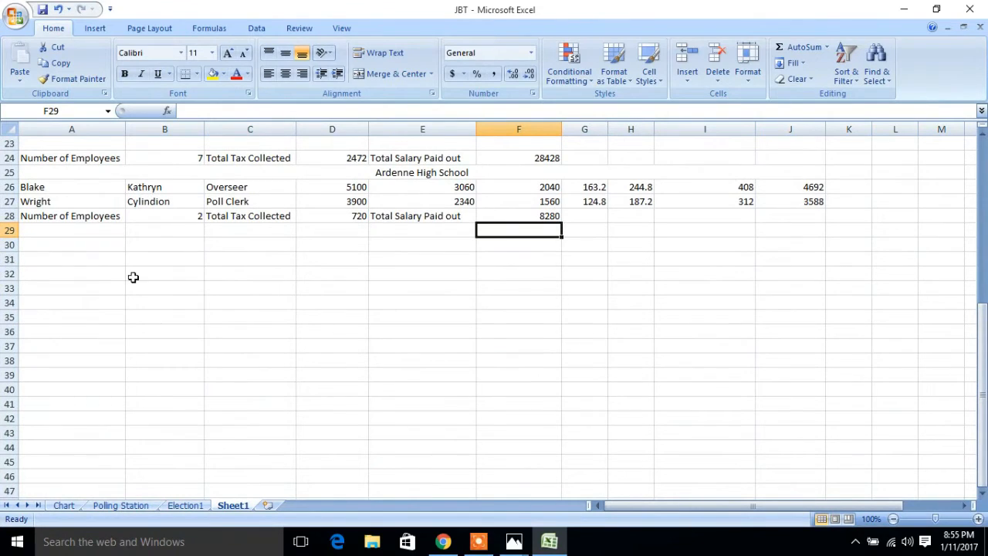
left_click(47, 246)
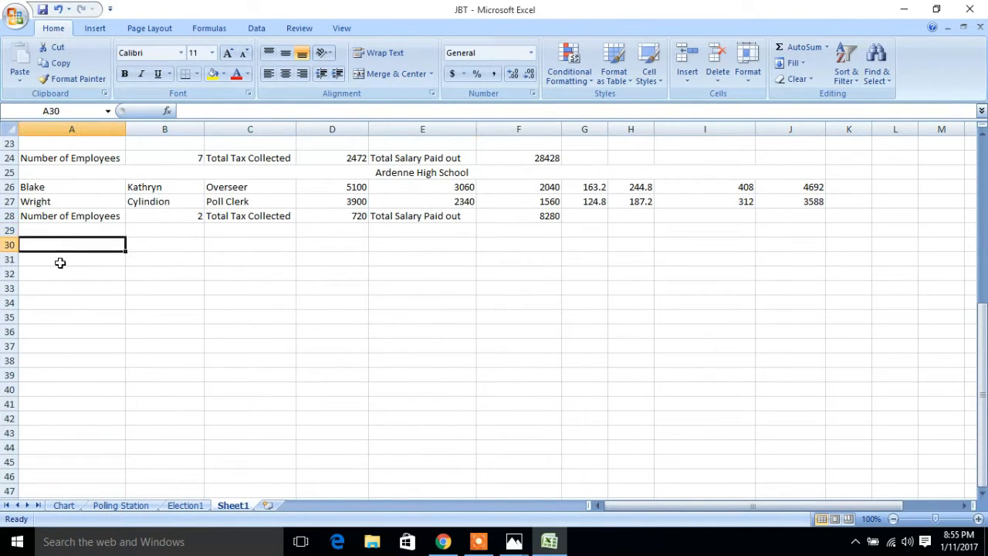
left_click(59, 262)
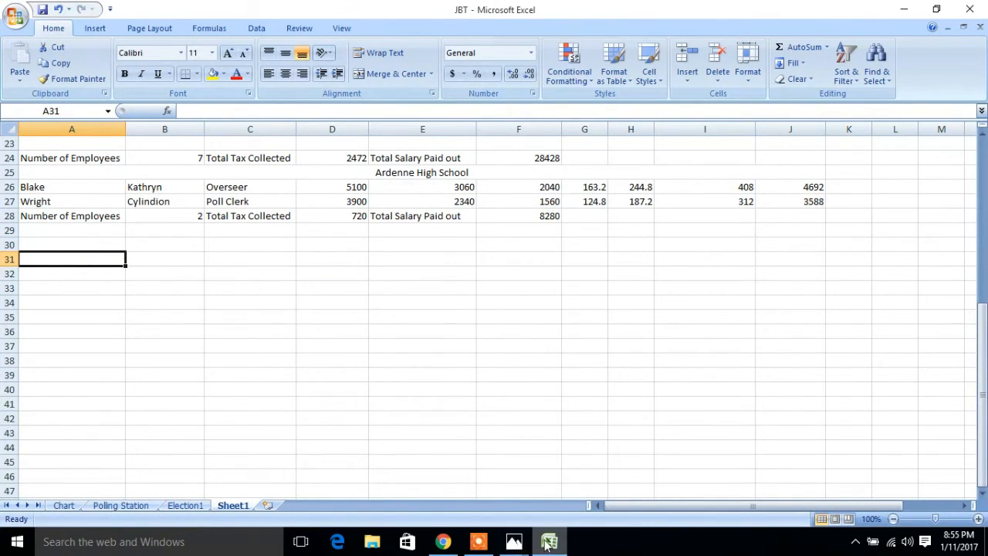
mouse_move(513, 540)
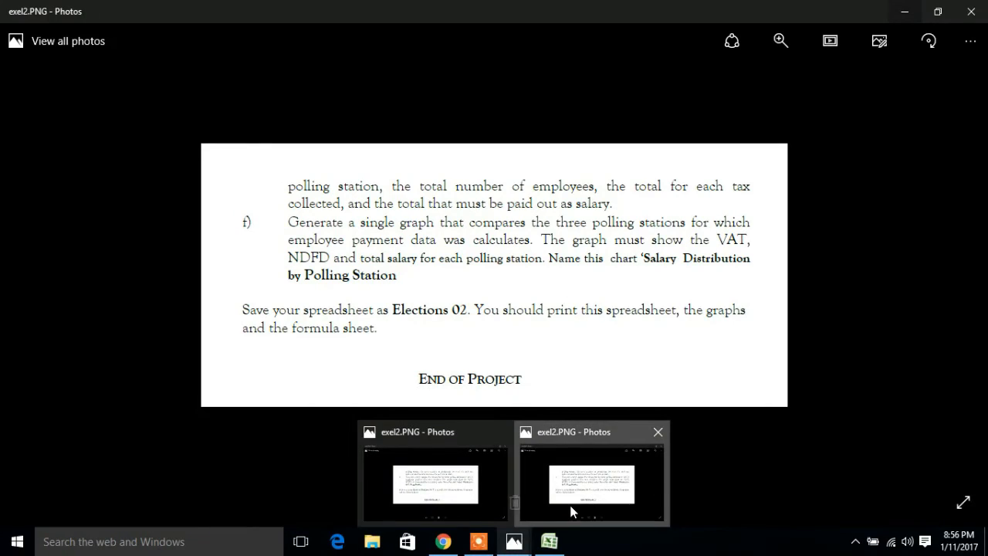
left_click(570, 504)
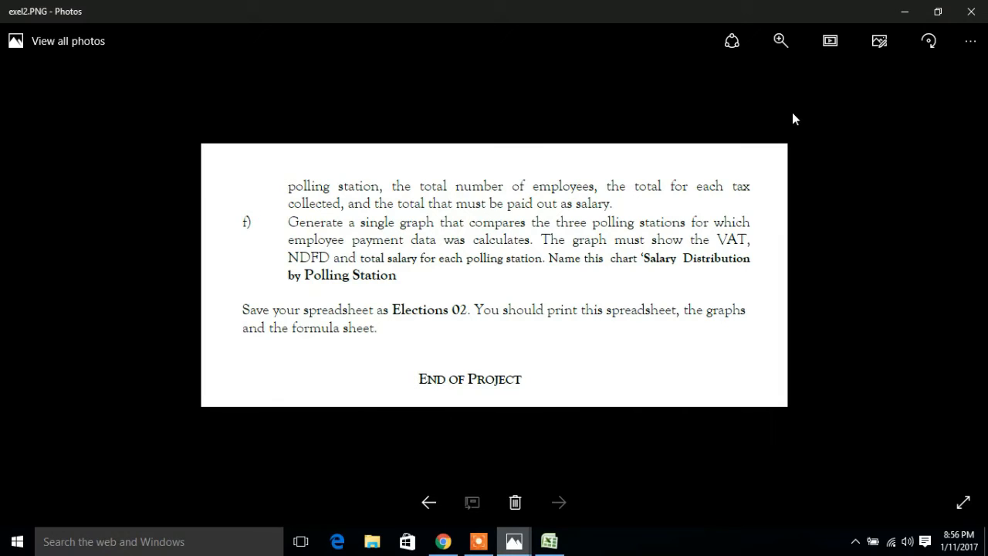
left_click(895, 19)
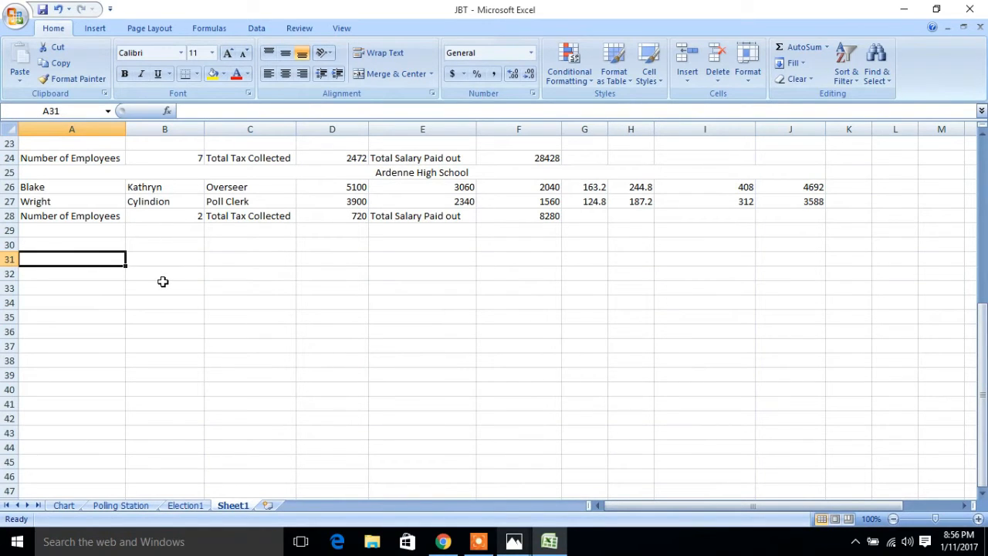
- Enter the column headings VAT, NDFD and Total Salary in cells B32, C32 and D32 below the payroll data
left_click_drag(985, 341, 984, 223)
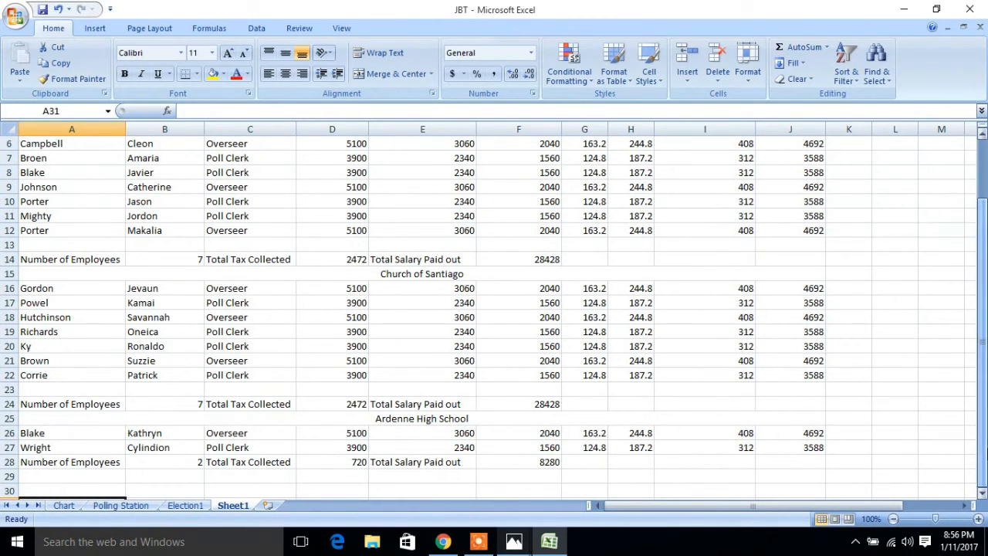
left_click(981, 493)
left_click(982, 494)
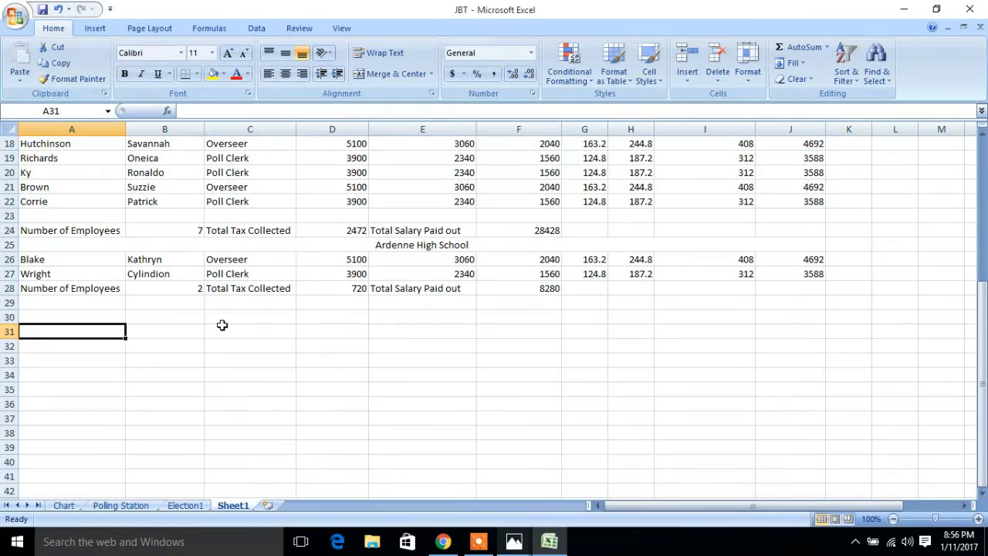
left_click(161, 347)
type("VA")
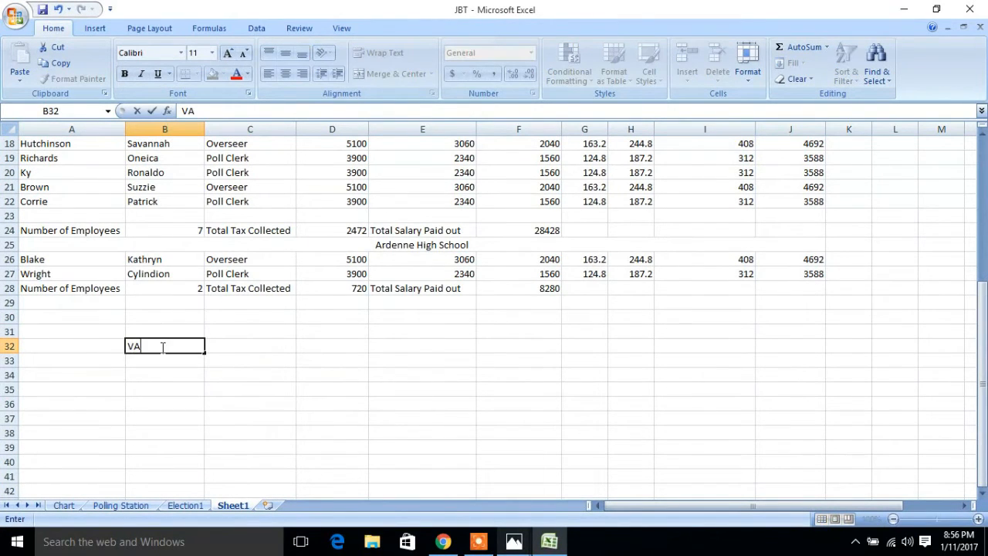
type("T")
left_click(238, 351)
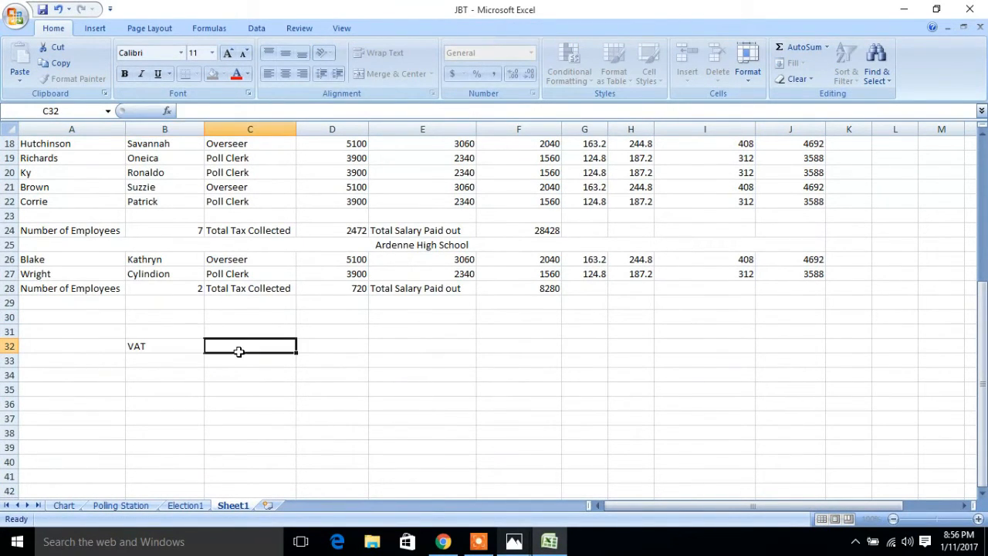
type("NDFD")
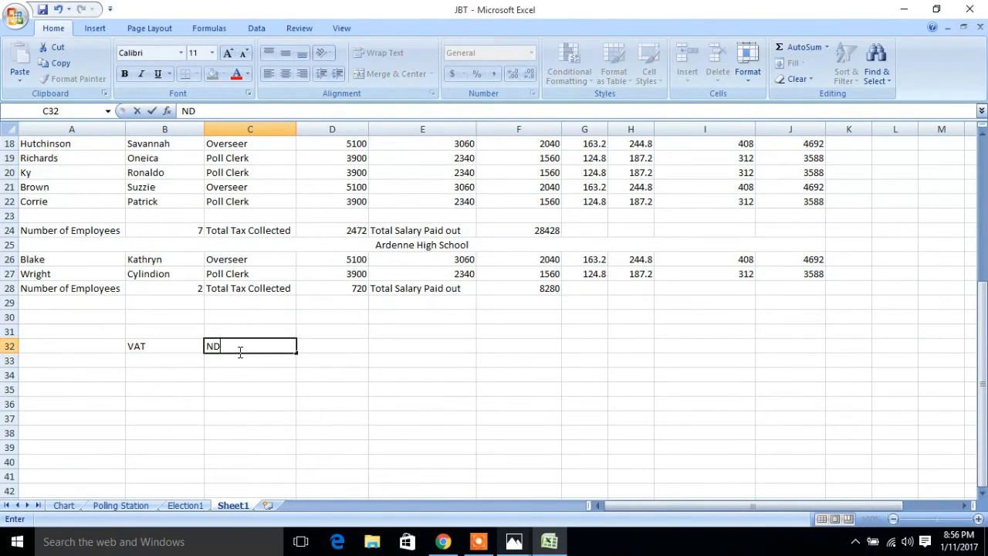
left_click(304, 344)
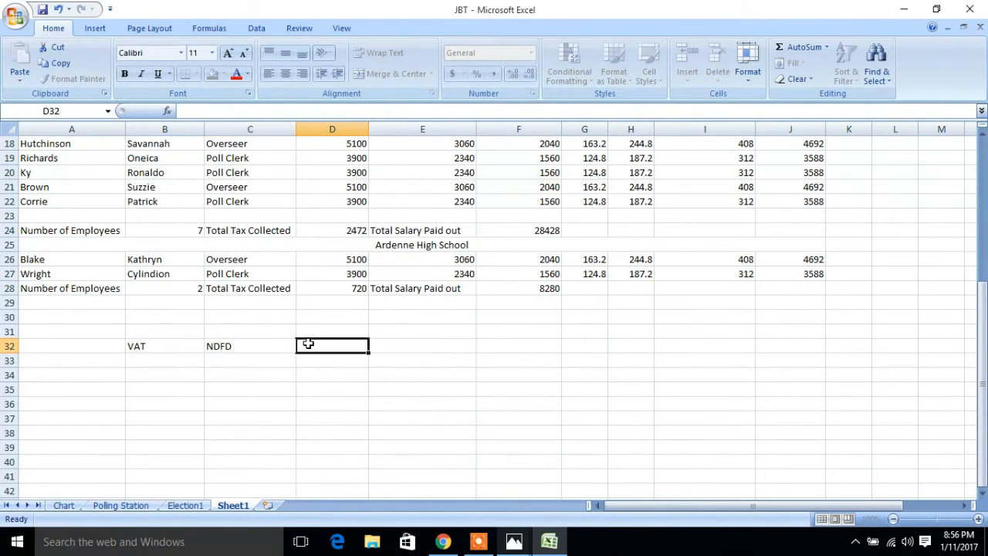
type("Tota")
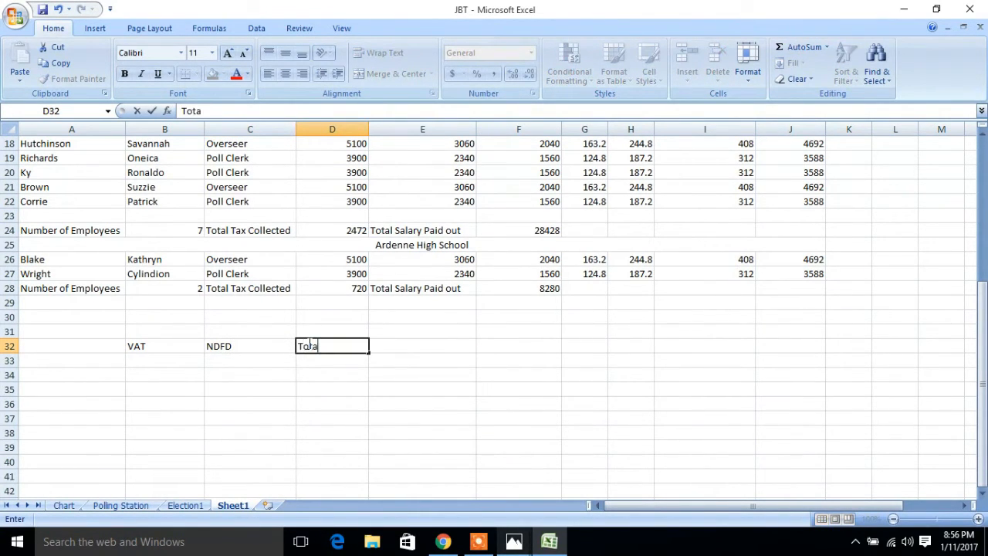
type("l Salary")
left_click(258, 390)
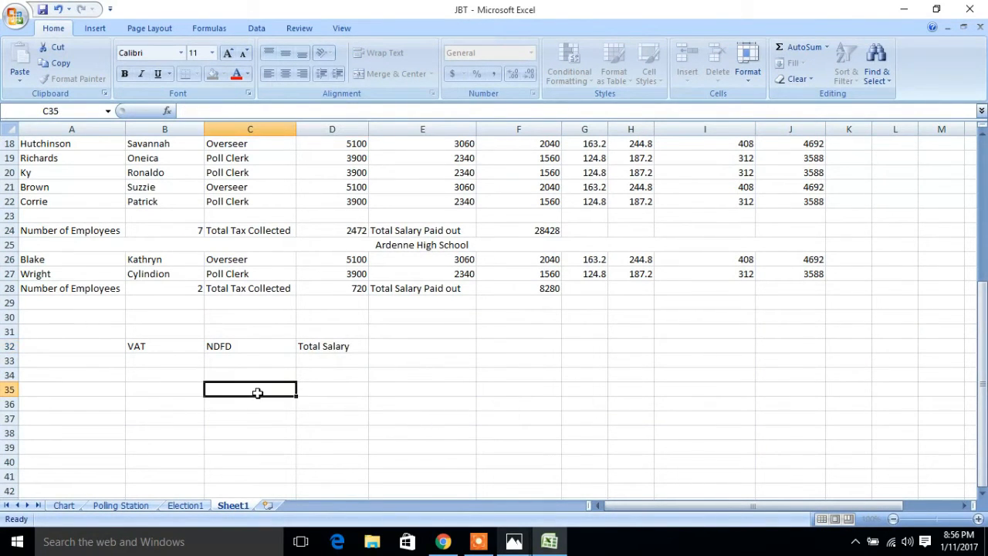
- Enter Mount Olympus All Age as the first row label in A33 and widen column A slightly to fit it
left_click(36, 361)
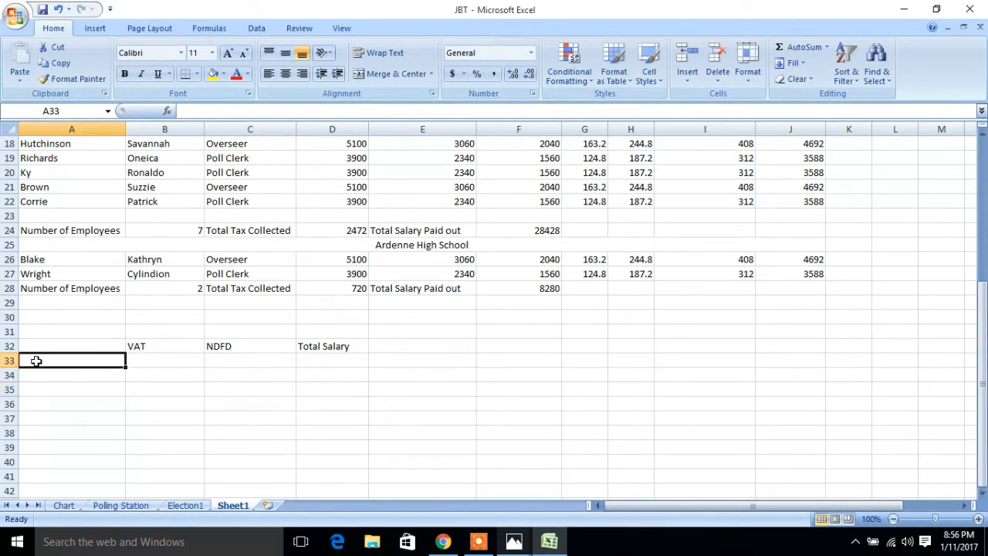
type("M")
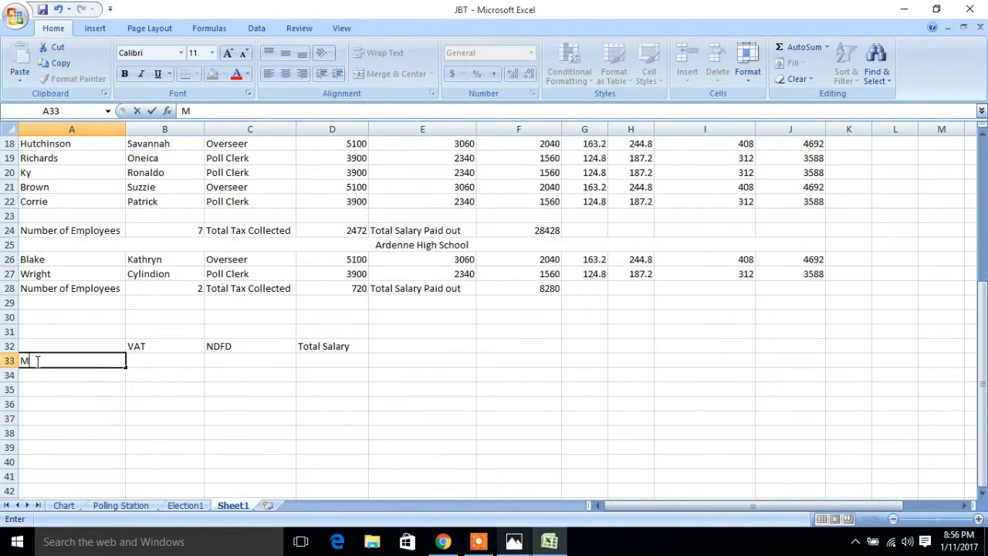
type("ount Olympus")
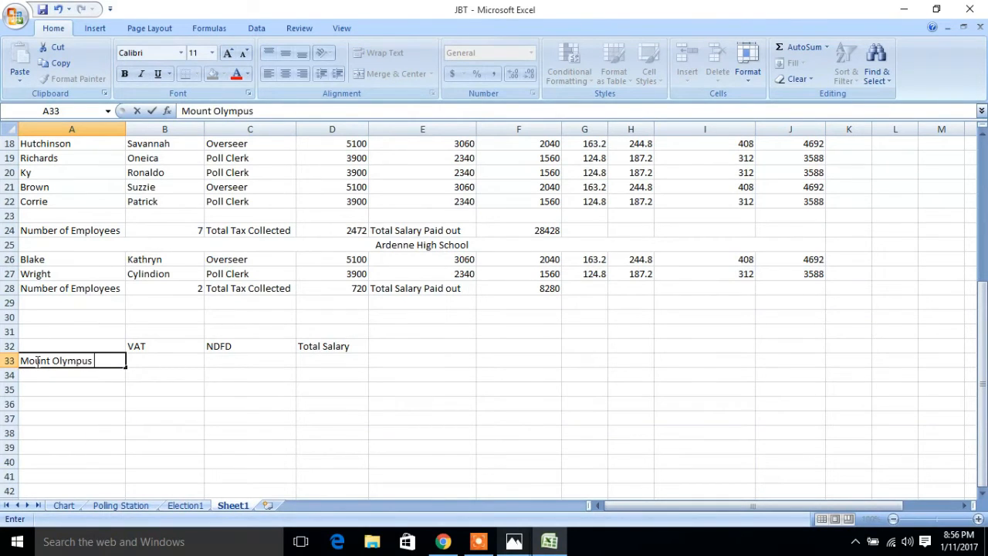
type(" All Age")
left_click(51, 379)
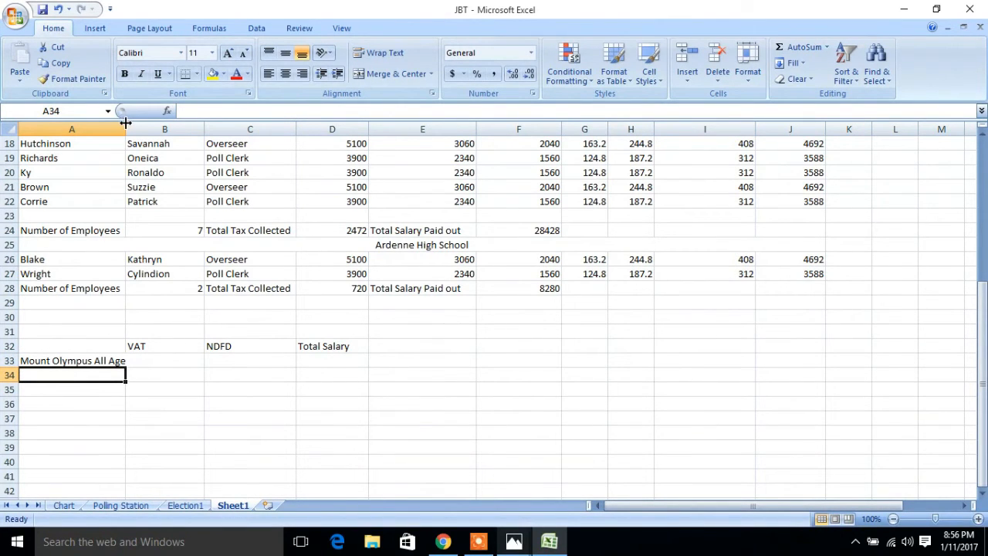
left_click_drag(125, 124, 128, 128)
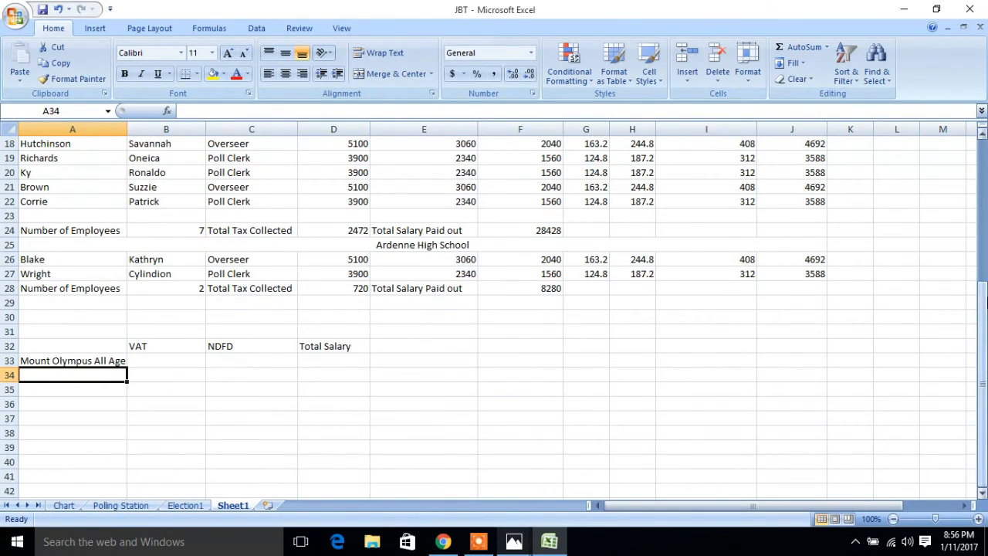
- Enter the row labels Church Of Santiago in A34 and Ardenne High School in A35
left_click_drag(982, 332, 981, 224)
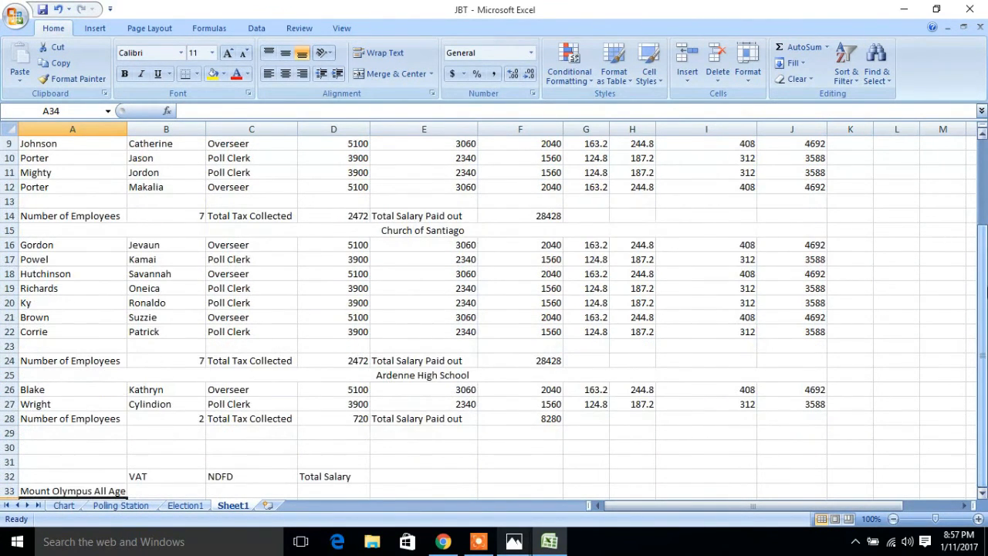
left_click(979, 497)
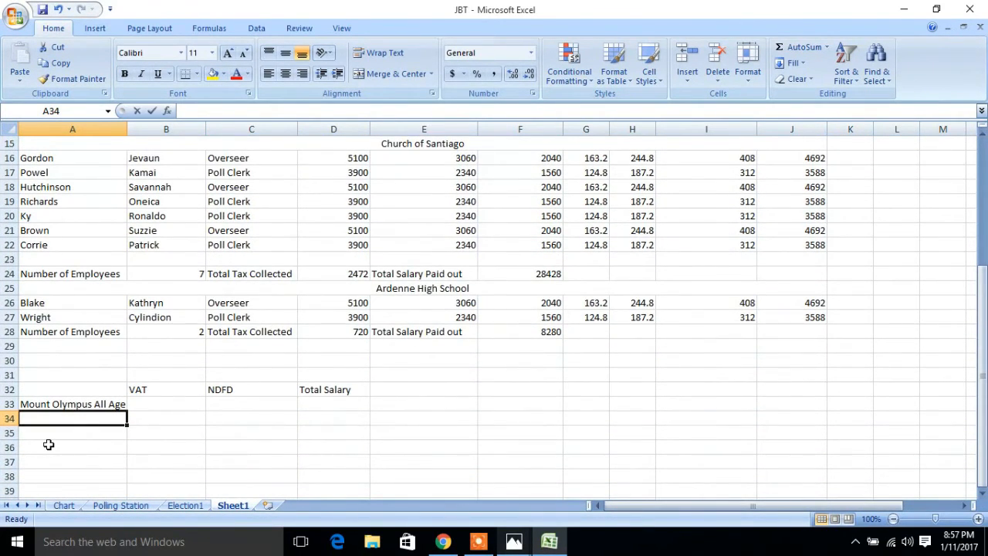
type("Church Of")
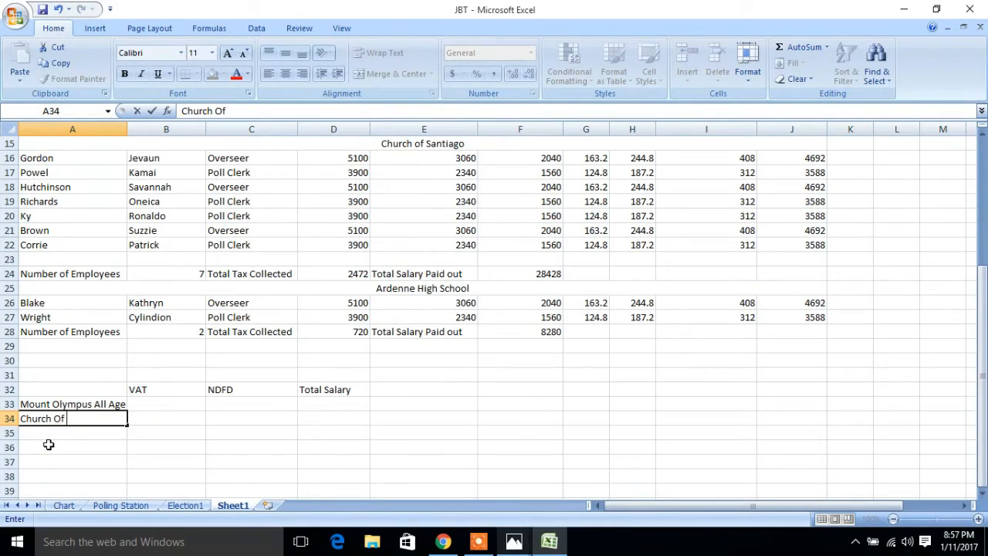
type("Santiago")
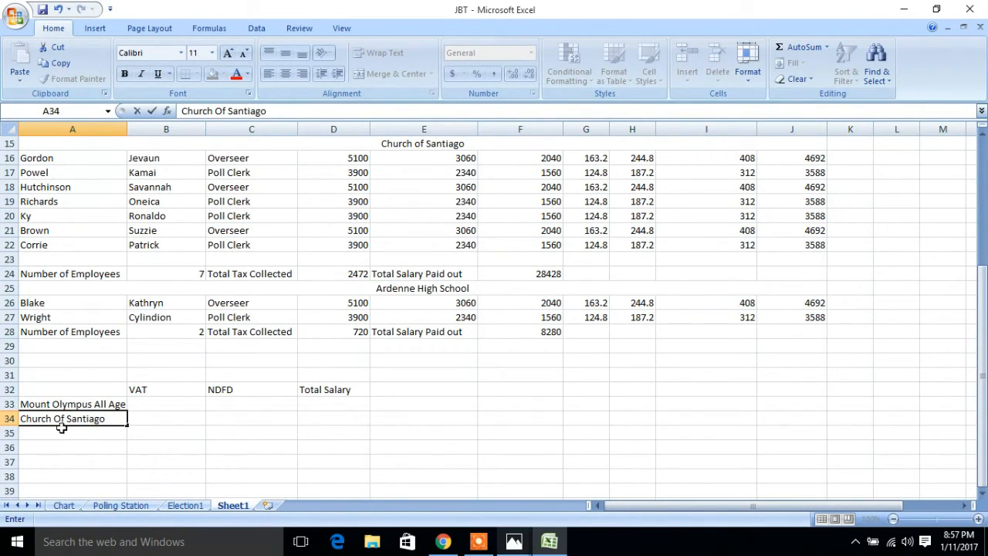
key("Return")
type("A")
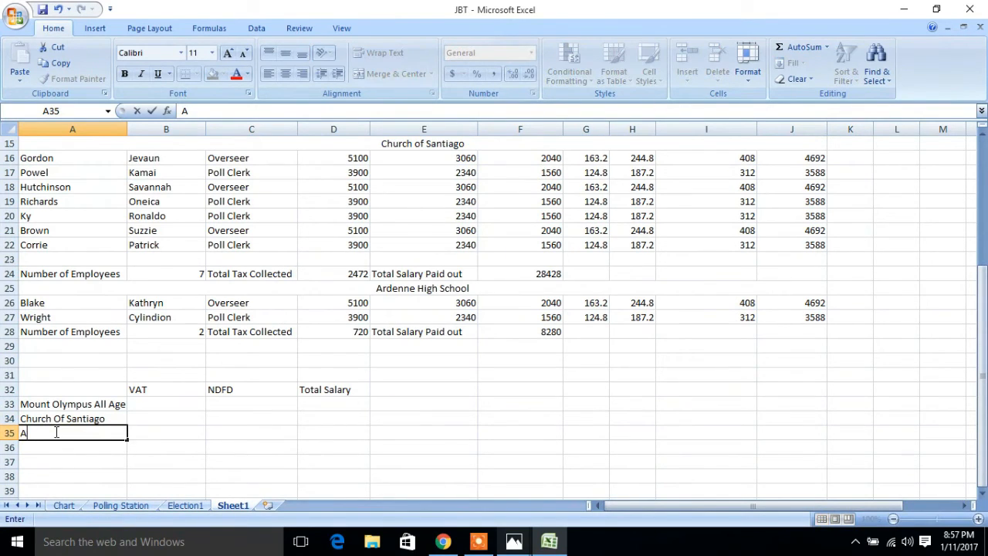
type("re")
type("enne High")
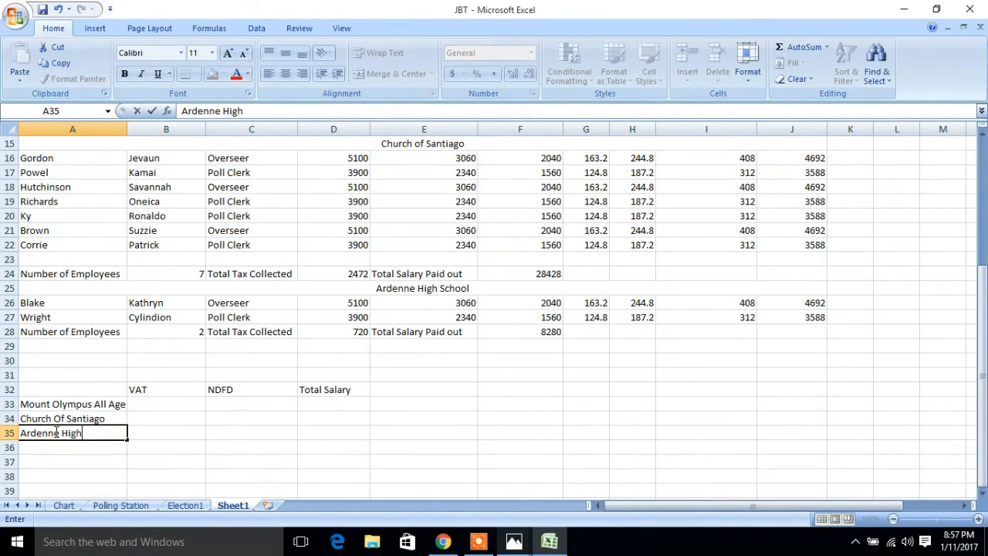
type(" A")
- Total the Mount Olympus All Age VAT in cell B33 with the formula =Sum(G6:G12)
left_click(157, 406)
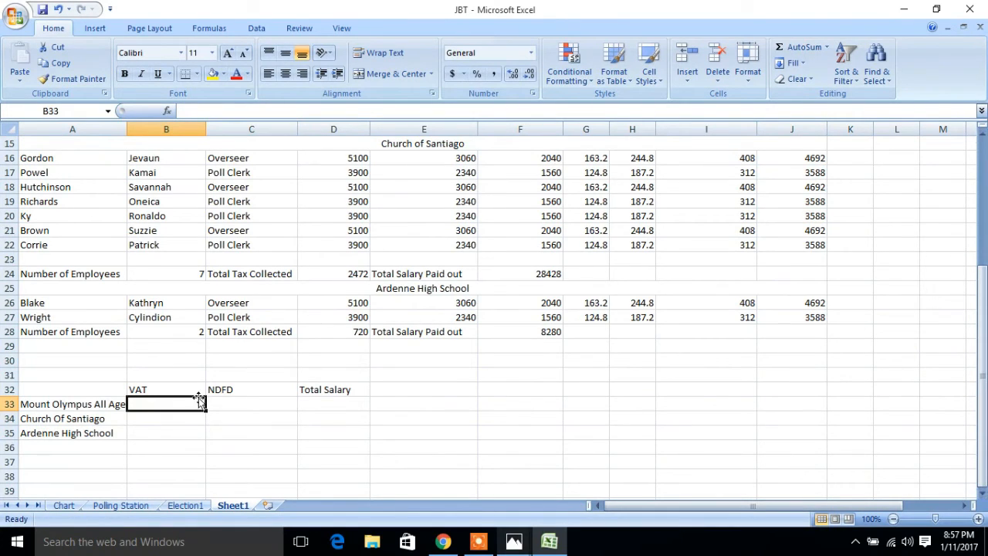
double_click(157, 403)
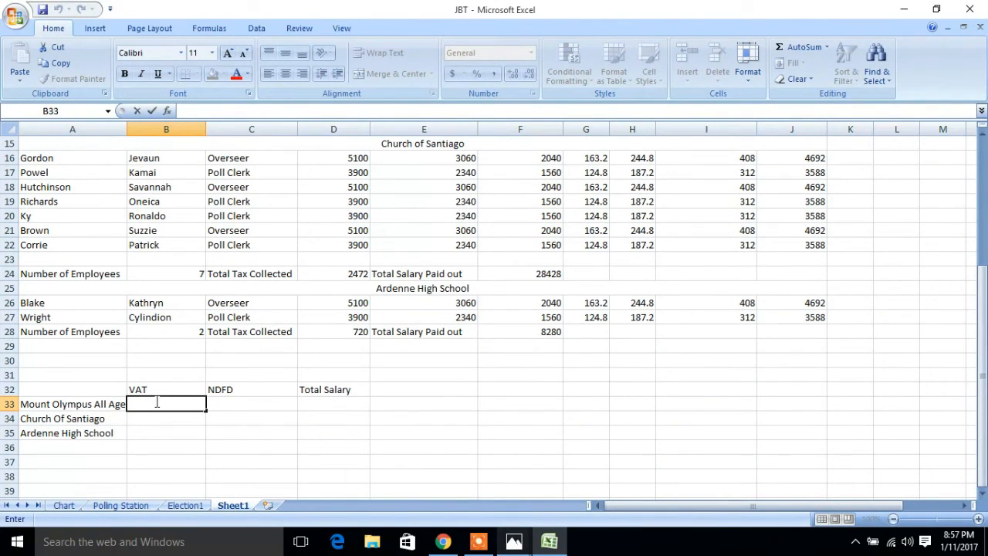
type("=Sum(")
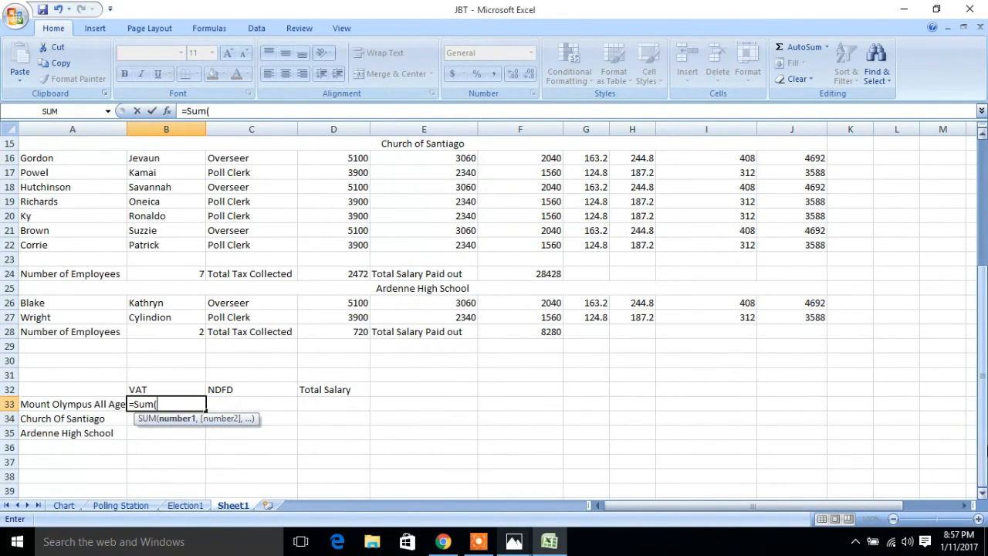
left_click_drag(982, 471, 982, 307)
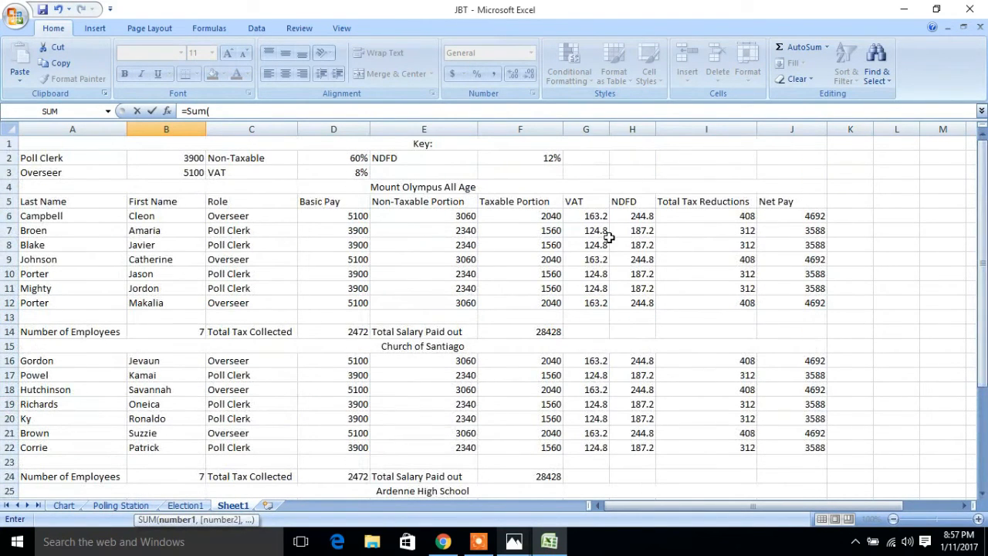
left_click_drag(571, 215, 577, 296)
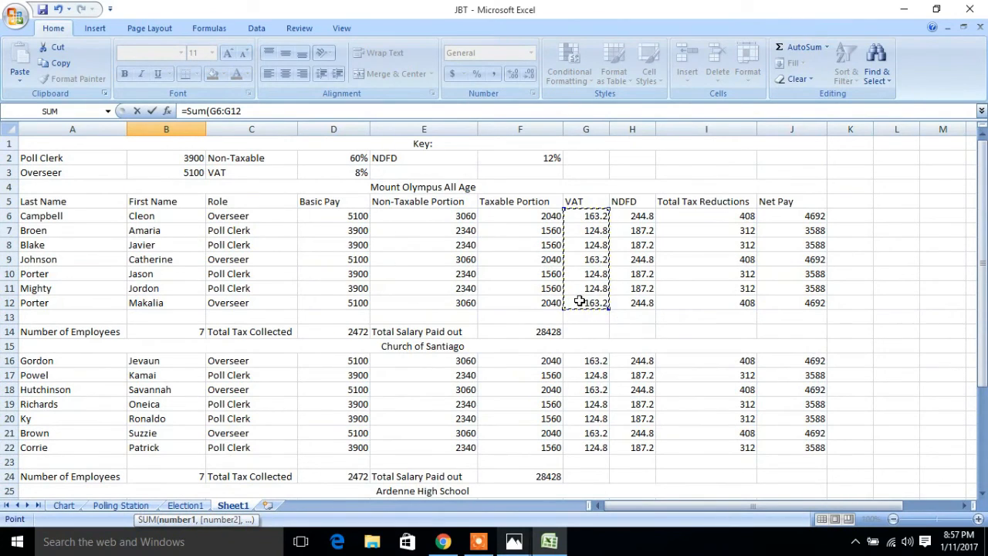
left_click_drag(982, 307, 981, 462)
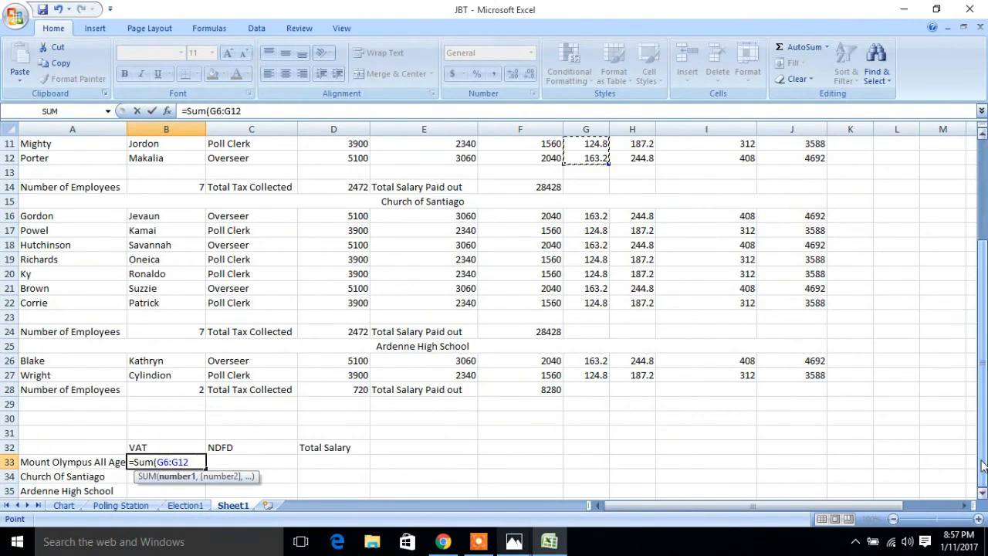
type(")")
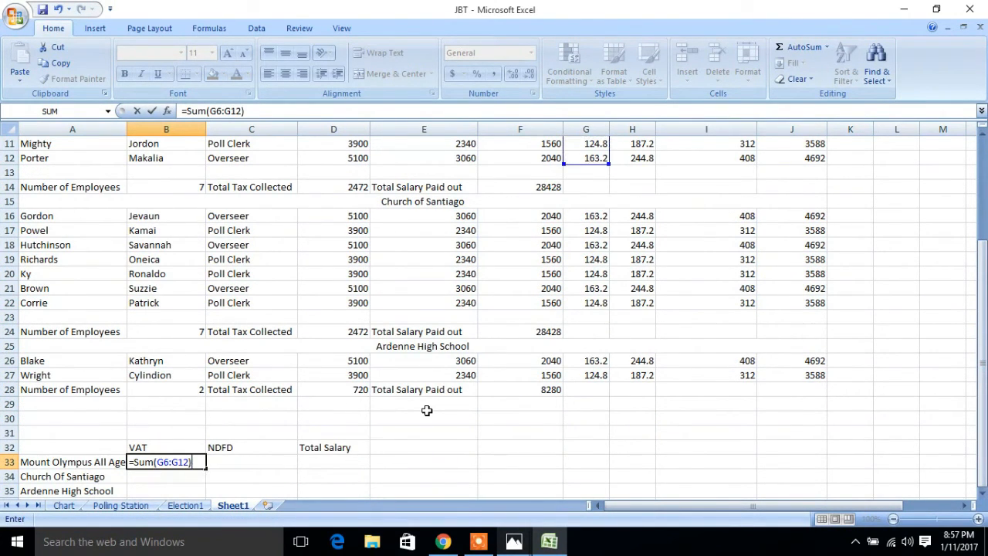
key("Return")
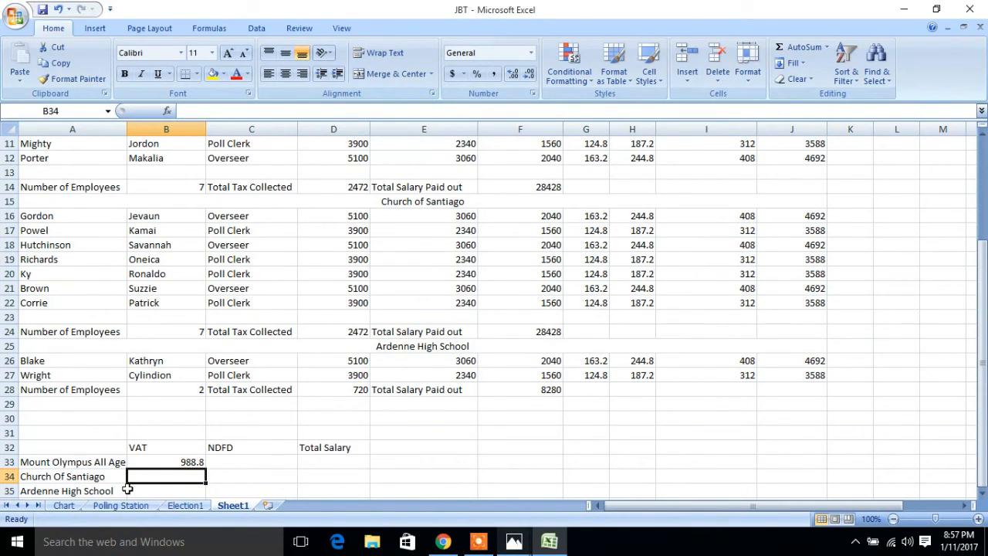
- Total the Church Of Santiago VAT in cell B34 with the formula =sum(G16:G22)
type("=sum")
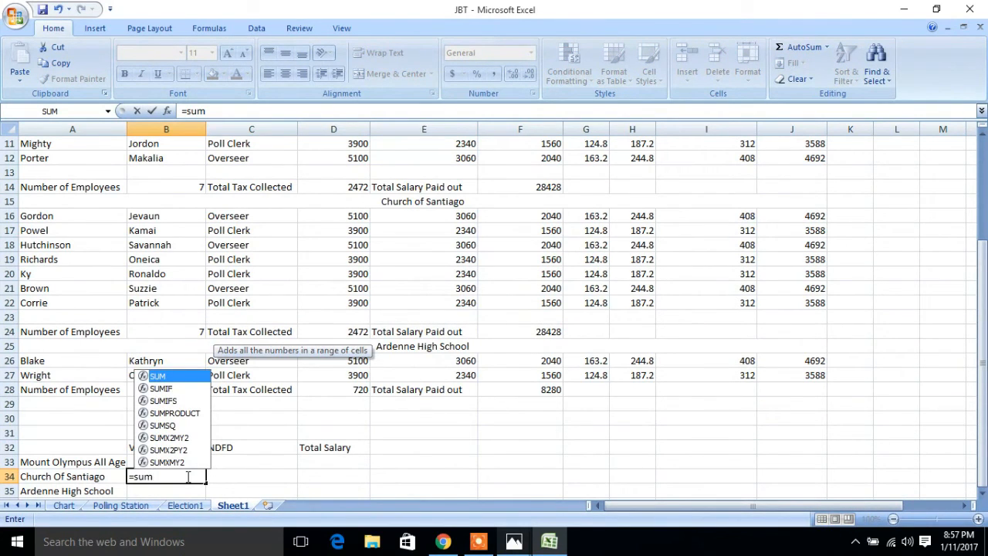
type("(")
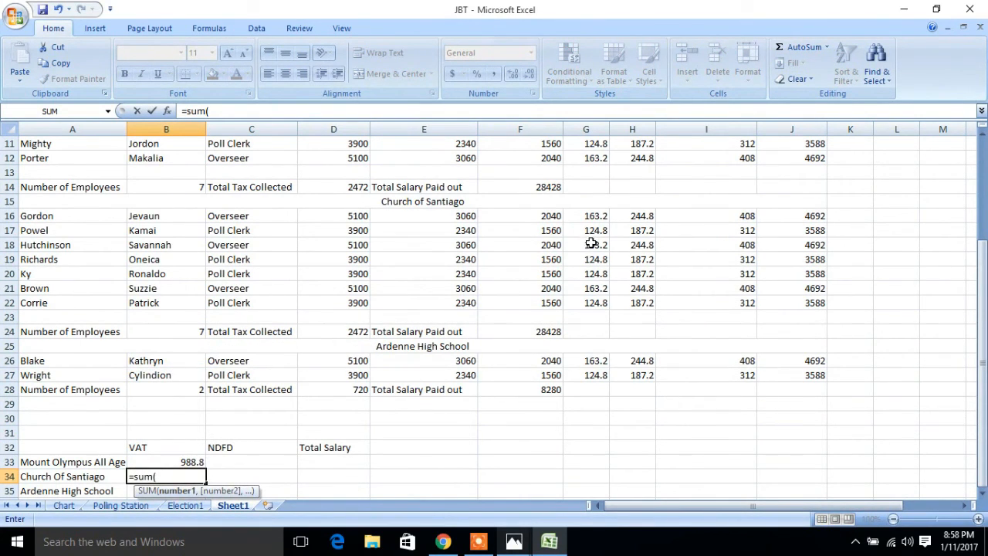
left_click_drag(597, 218, 592, 299)
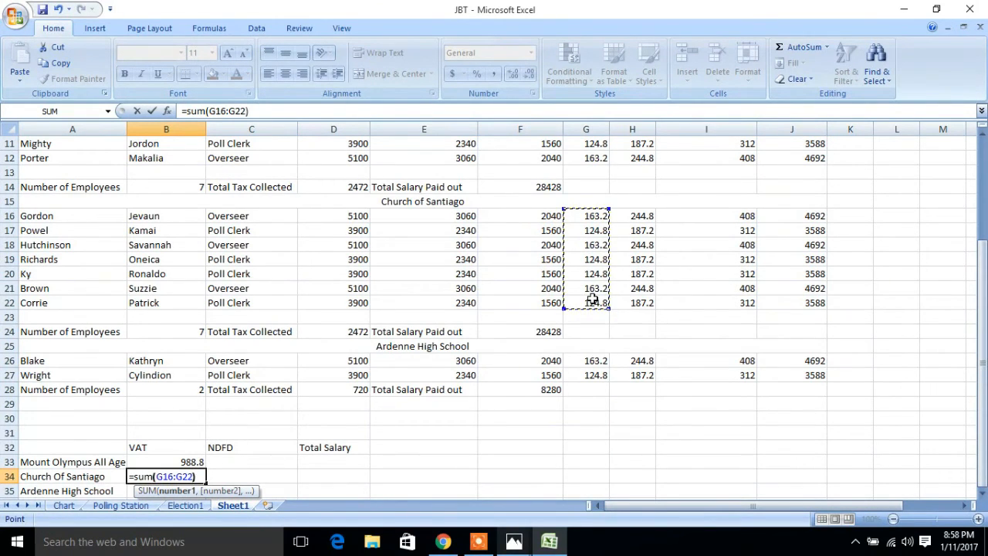
key("Return")
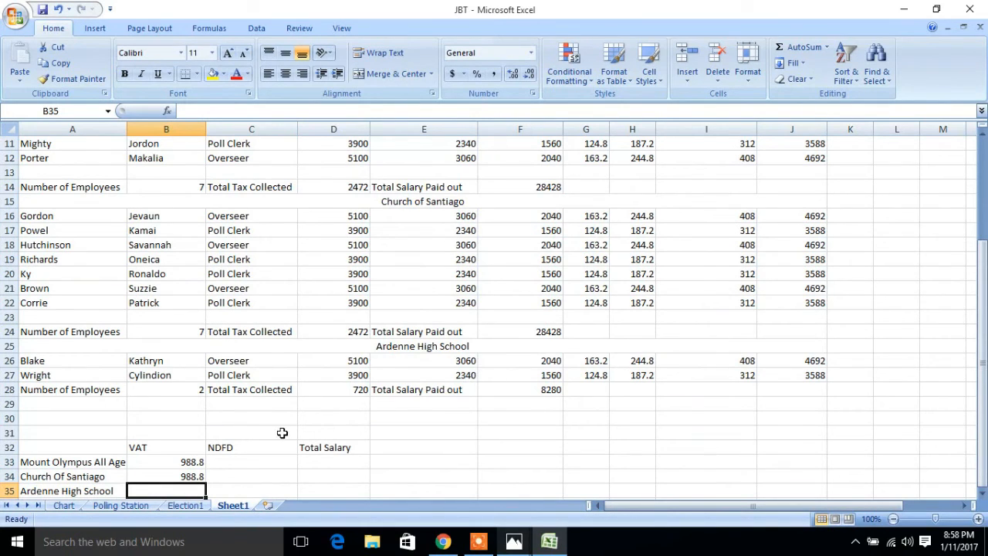
- Total the Ardenne High School VAT in cell B35 with the formula =sum(G26:G27)
type("=su")
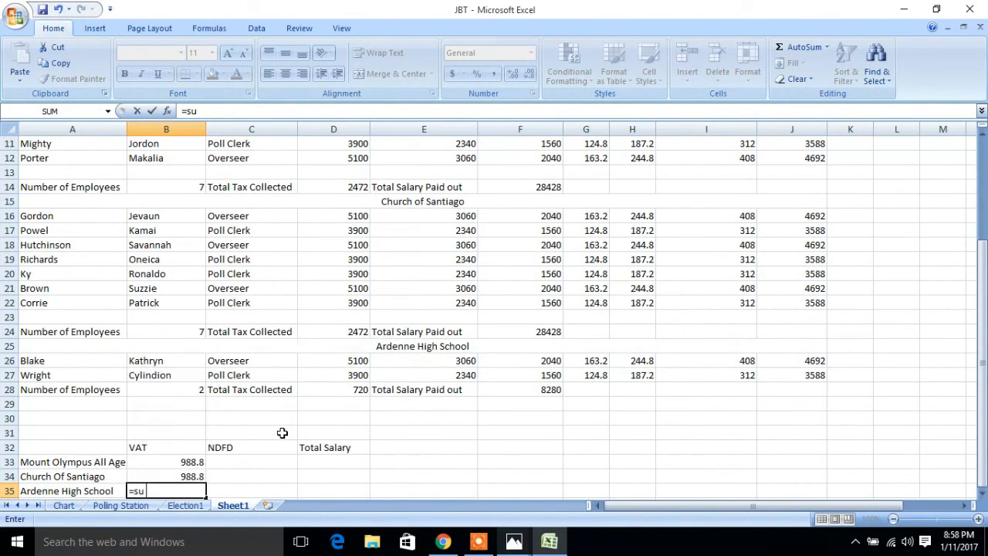
type("m")
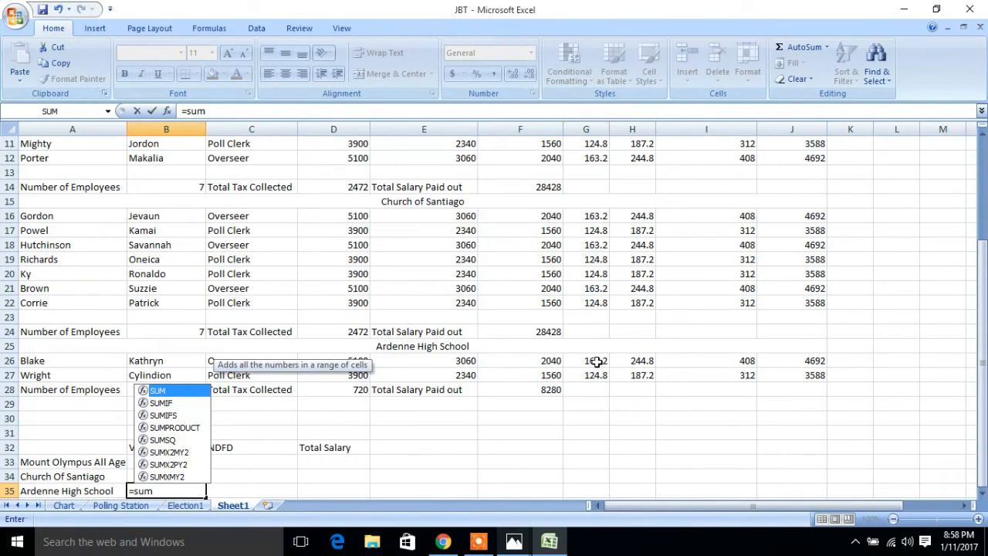
left_click_drag(595, 363, 591, 386)
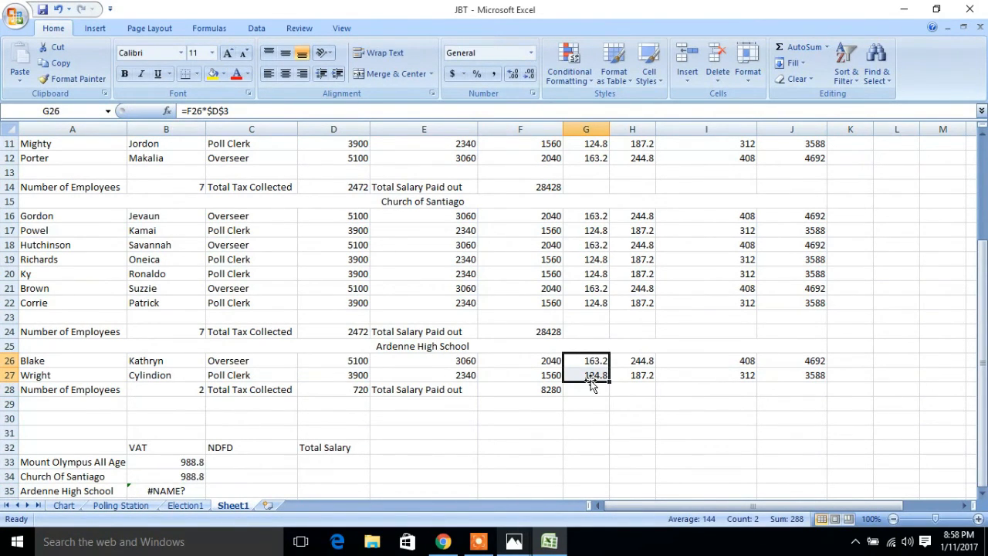
left_click(179, 486)
double_click(179, 486)
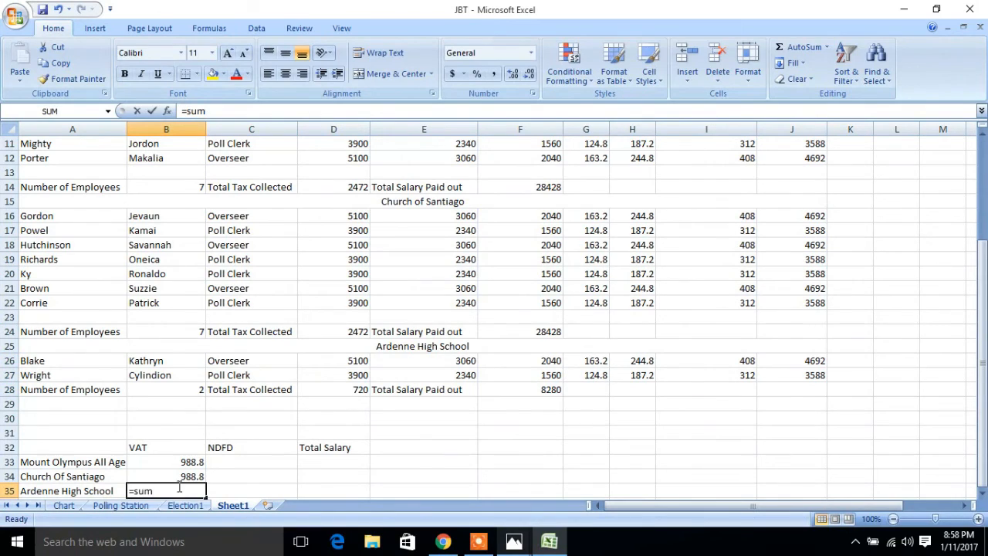
type("(")
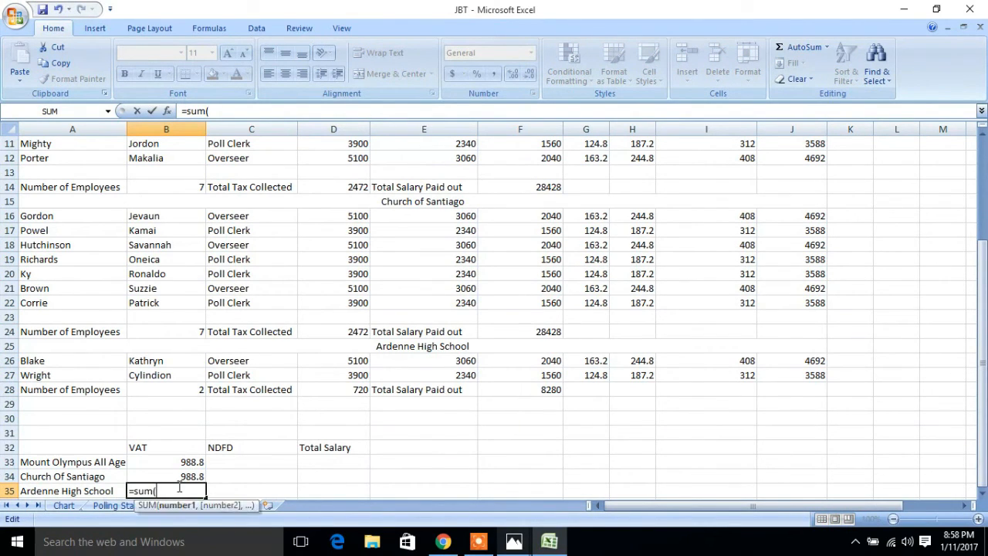
left_click_drag(585, 361, 581, 380)
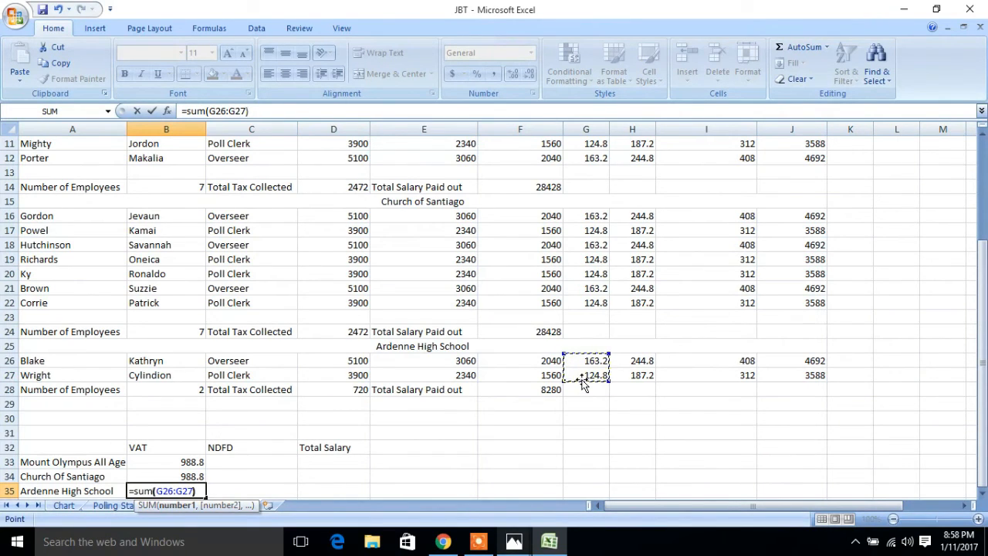
key("Return")
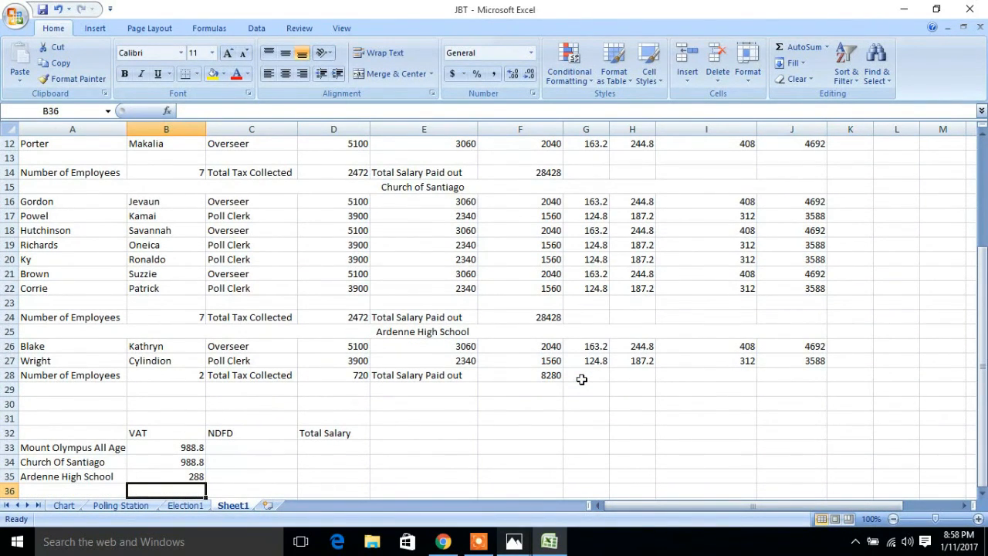
- Total the Mount Olympus All Age NDFD in cell C33 with the formula =sum(H6:H12)
left_click(233, 448)
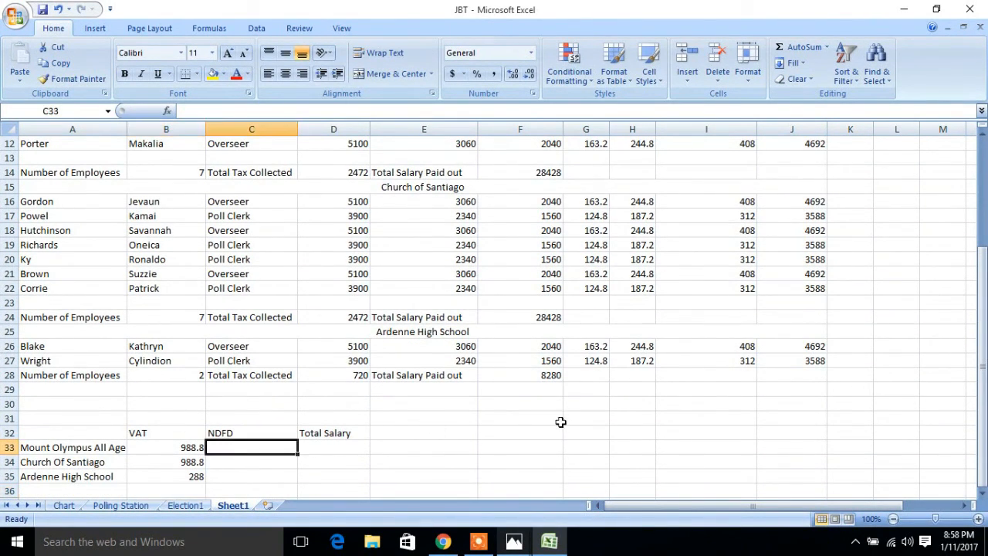
left_click_drag(983, 368, 983, 357)
type("=sum(")
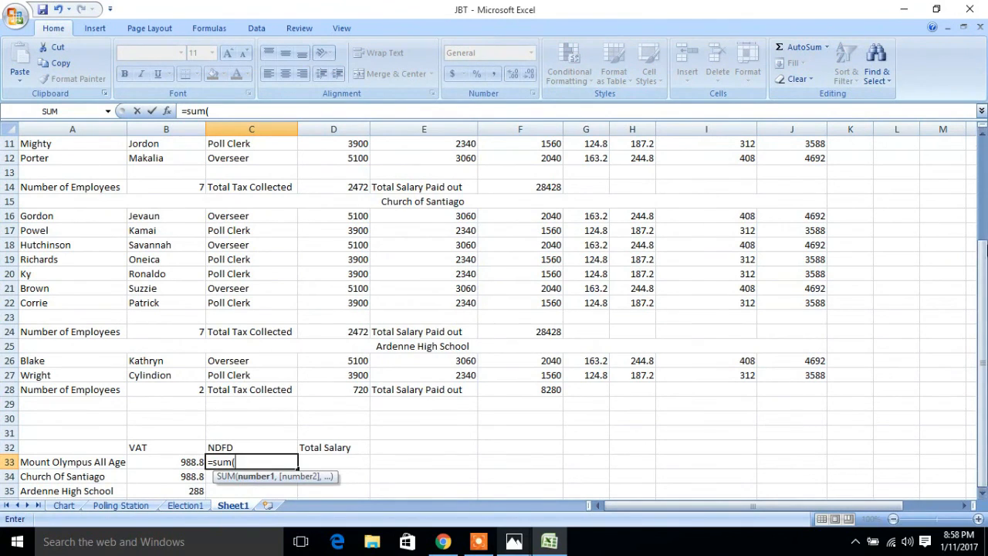
left_click_drag(983, 308, 982, 202)
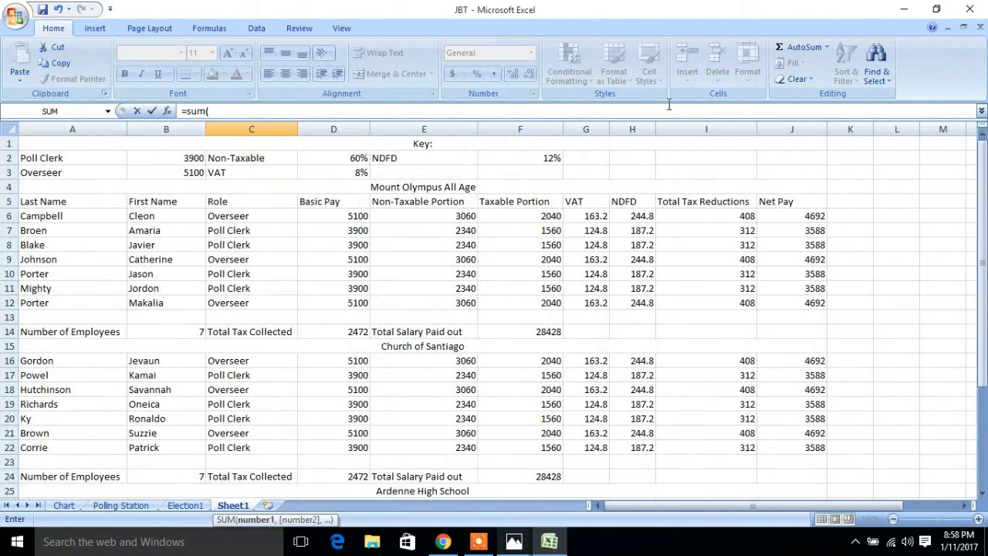
left_click_drag(631, 217, 623, 296)
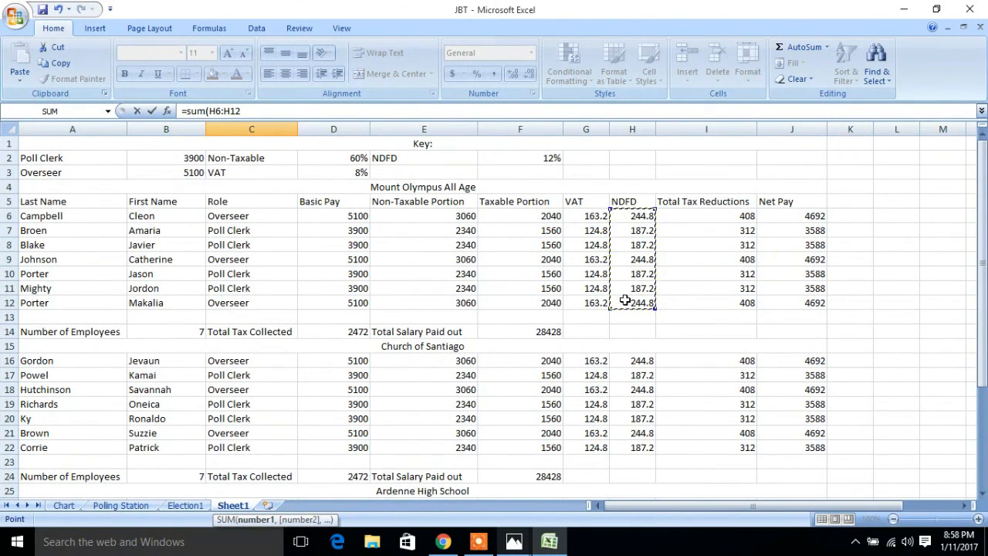
left_click_drag(982, 202, 983, 316)
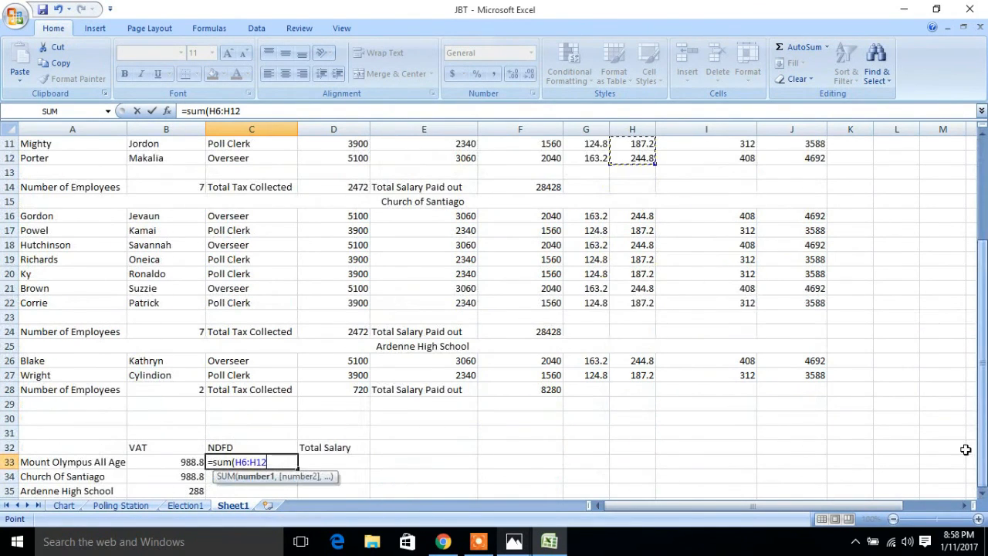
type("(")
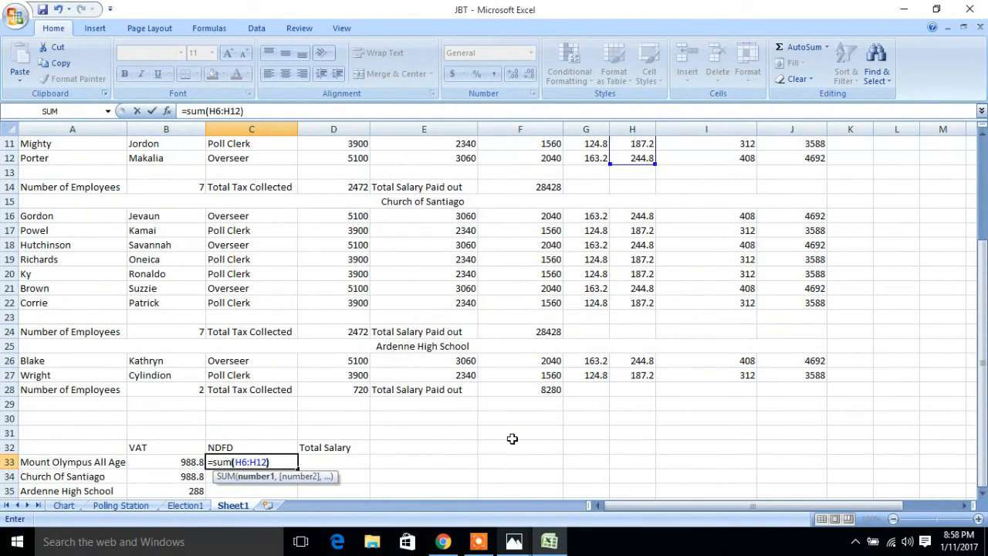
key("Return")
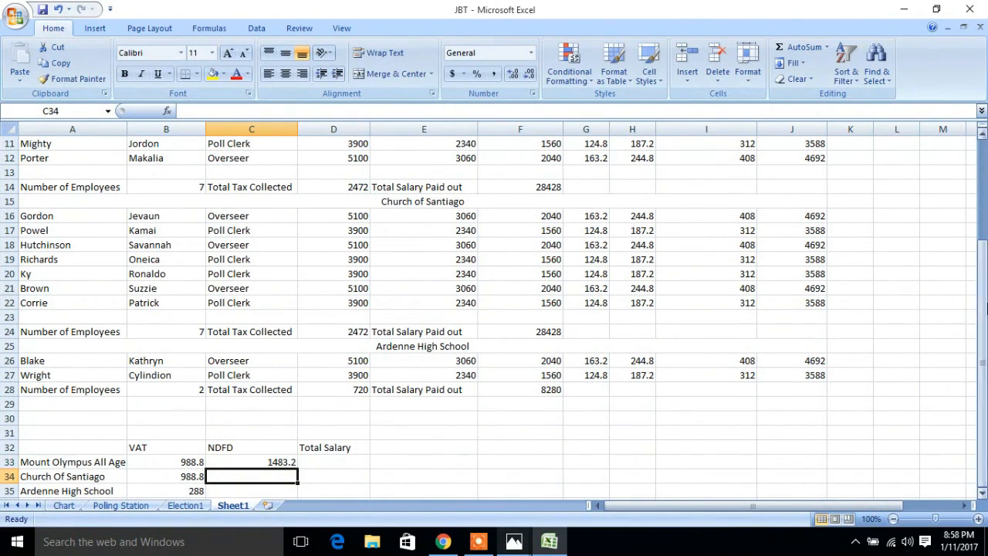
- Total the Church Of Santiago NDFD in cell C34 with the formula =sum(H16:H22)
left_click_drag(983, 318, 984, 401)
type("=")
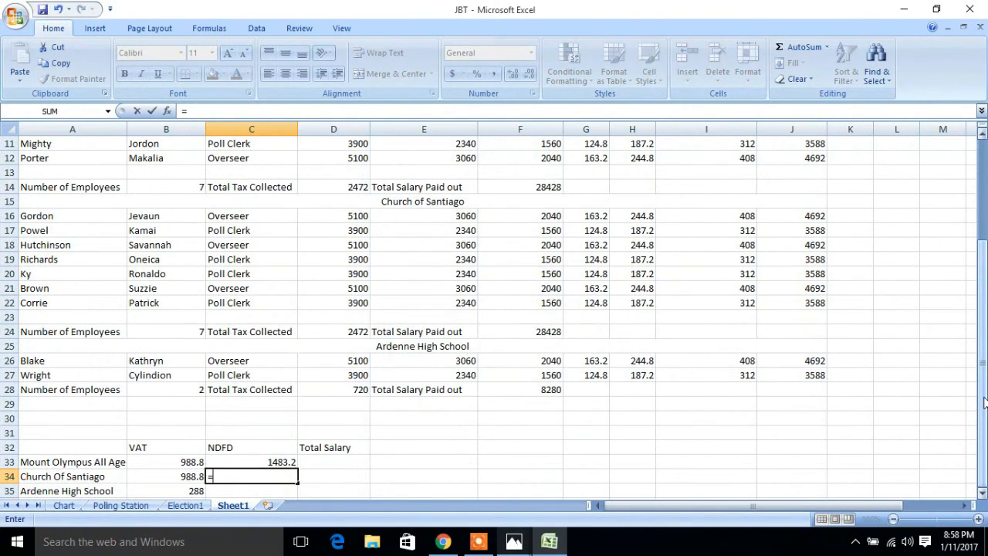
type("sum(")
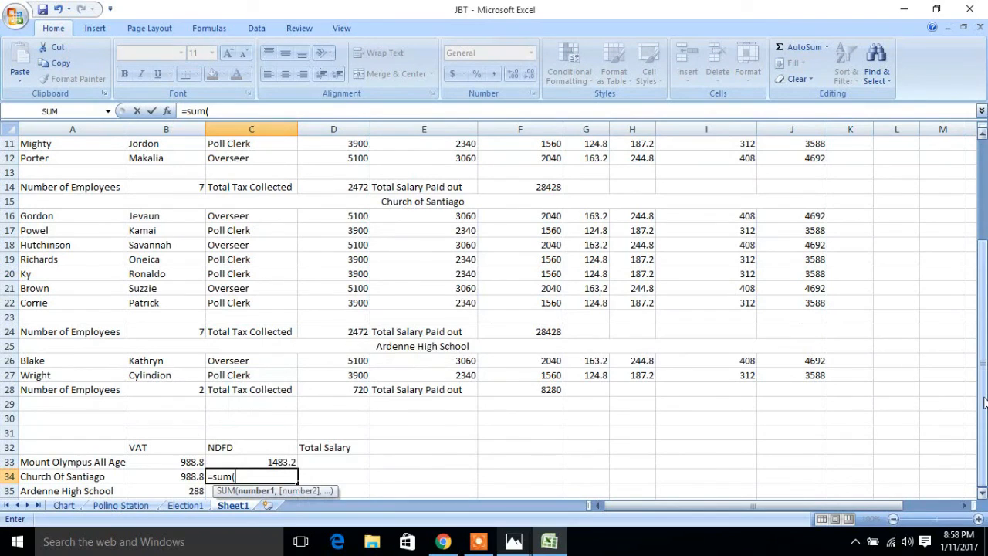
left_click_drag(631, 217, 631, 302)
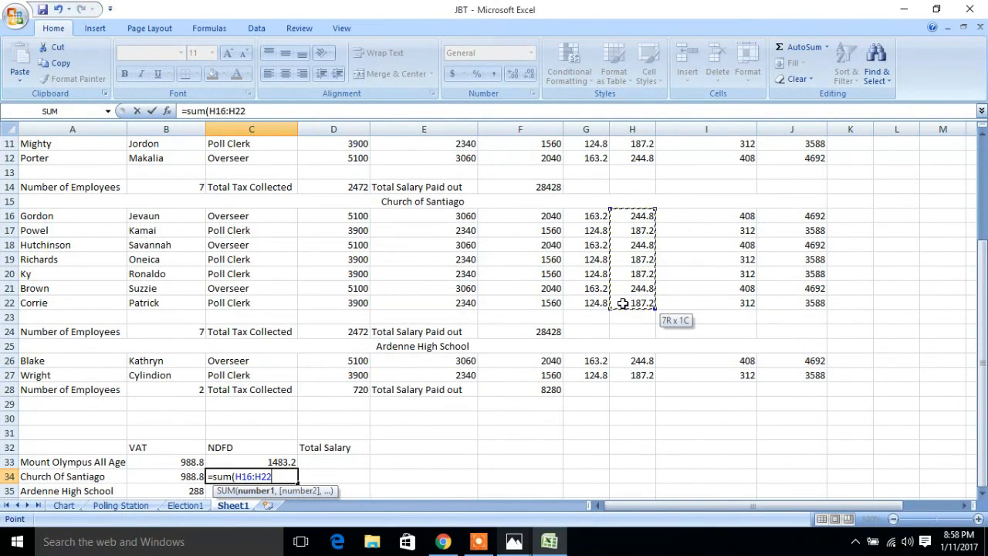
type(")")
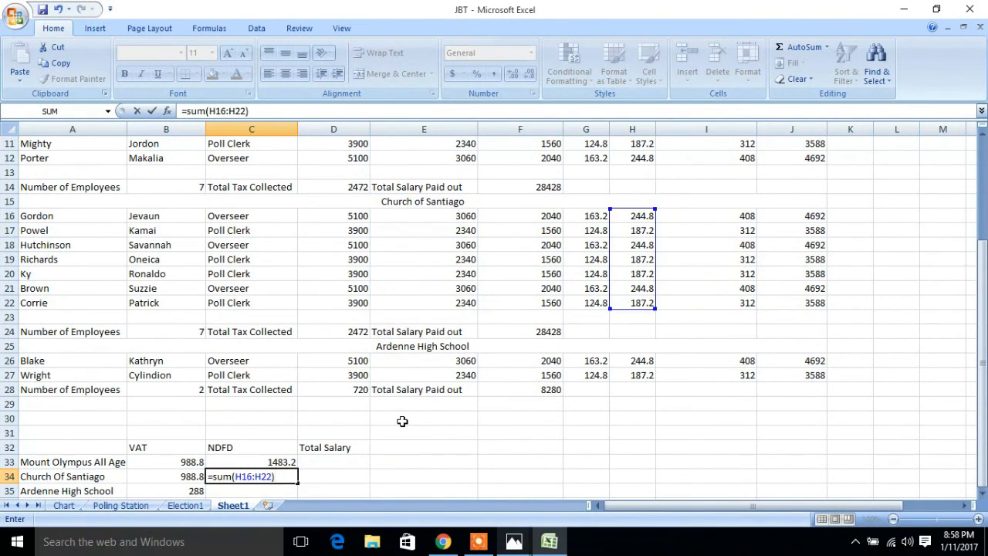
key("Return")
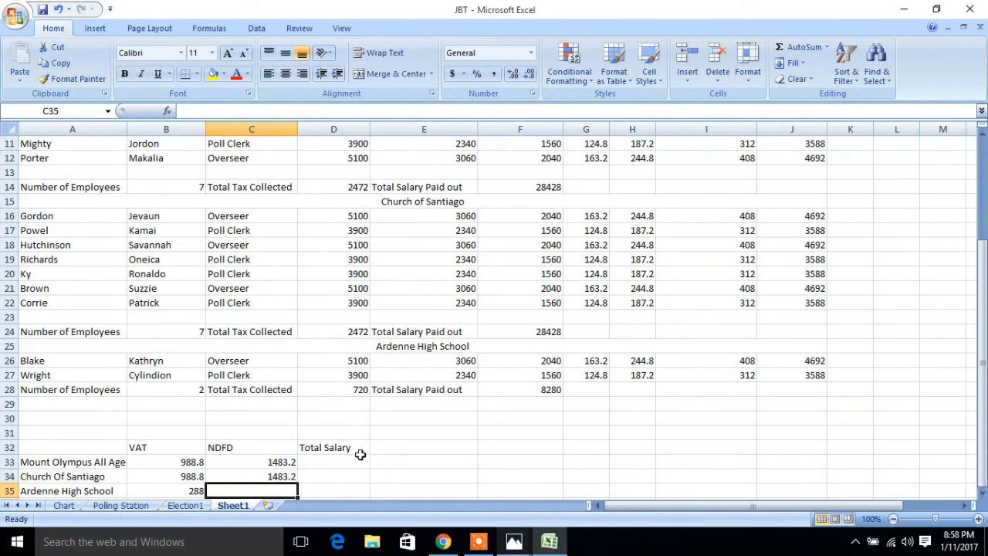